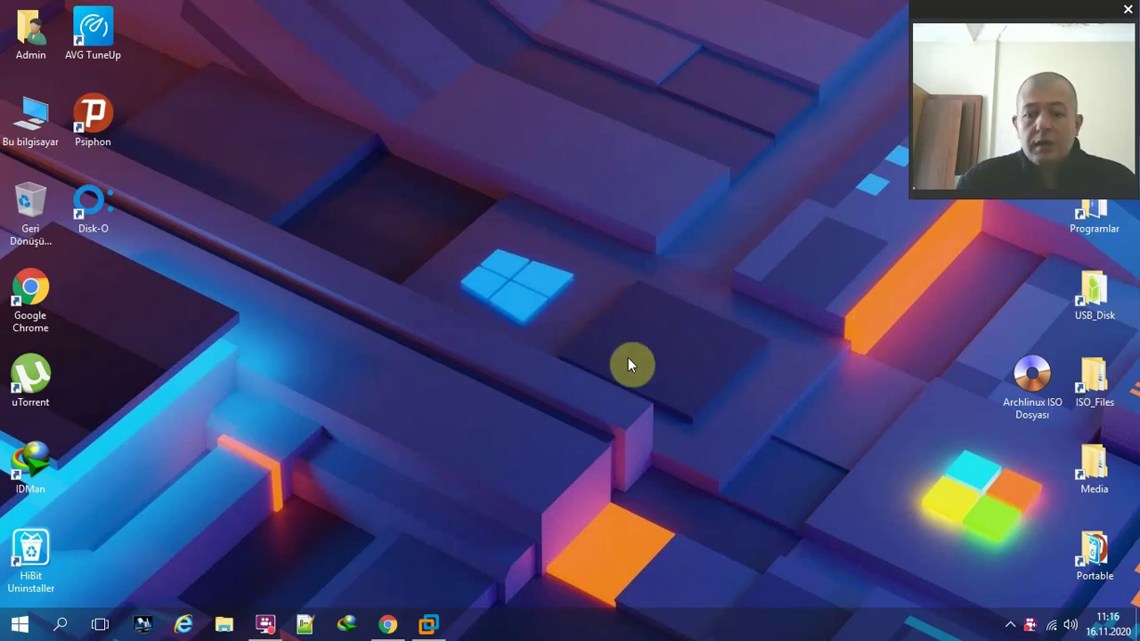
- Restore Chrome and reposition it to view the Calam-Arch-Installer.iso SourceForge download page
click(388, 624)
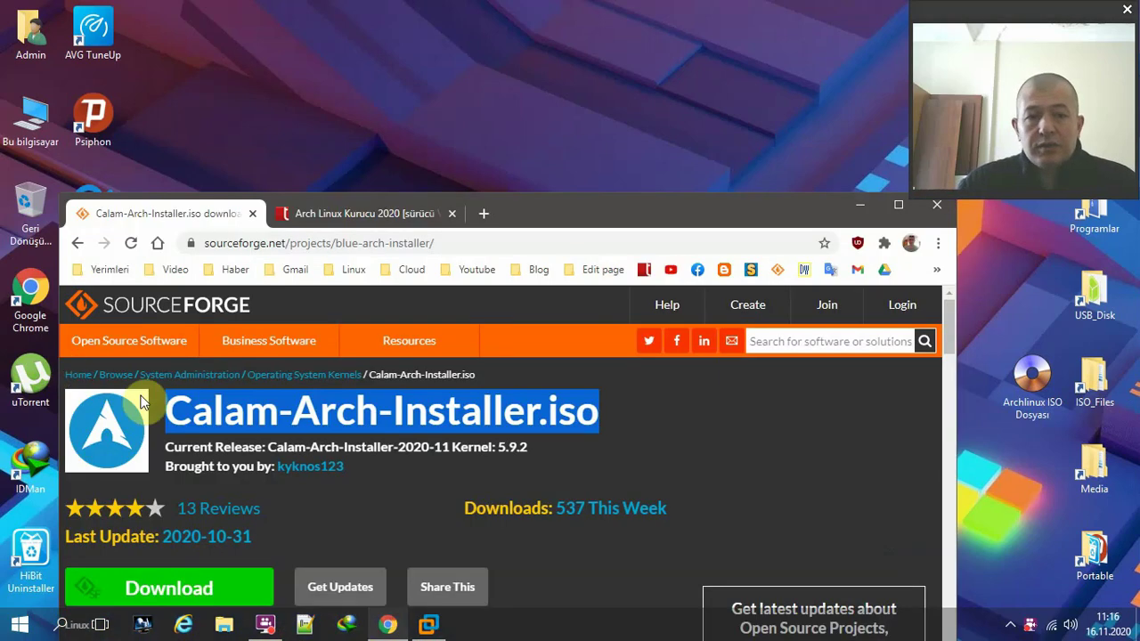
drag(708, 207, 626, 48)
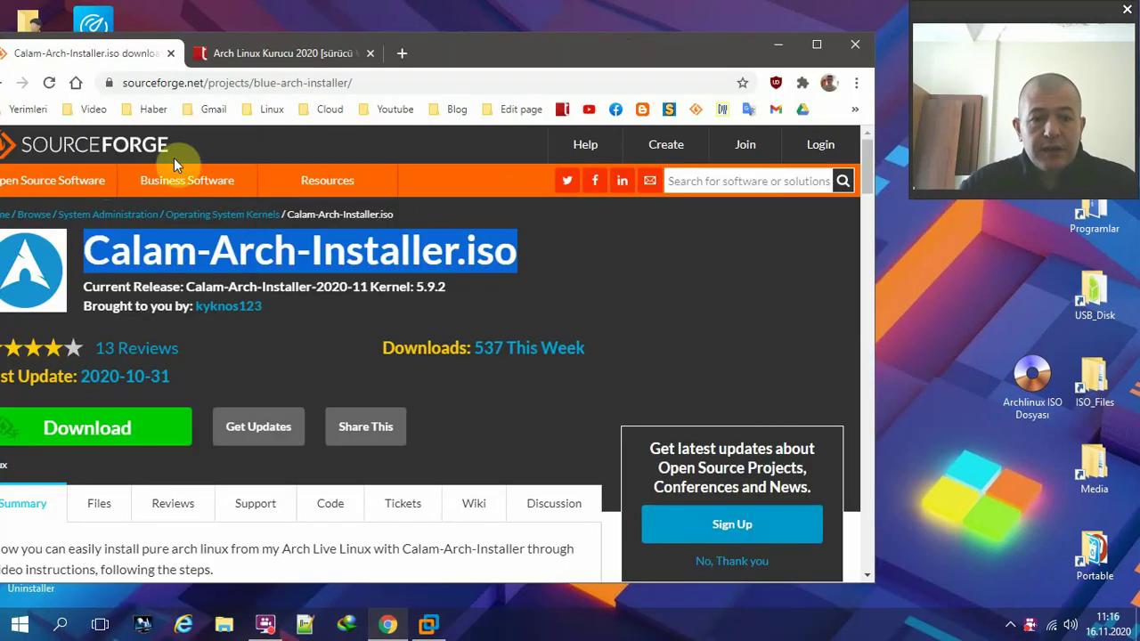
drag(491, 59, 546, 42)
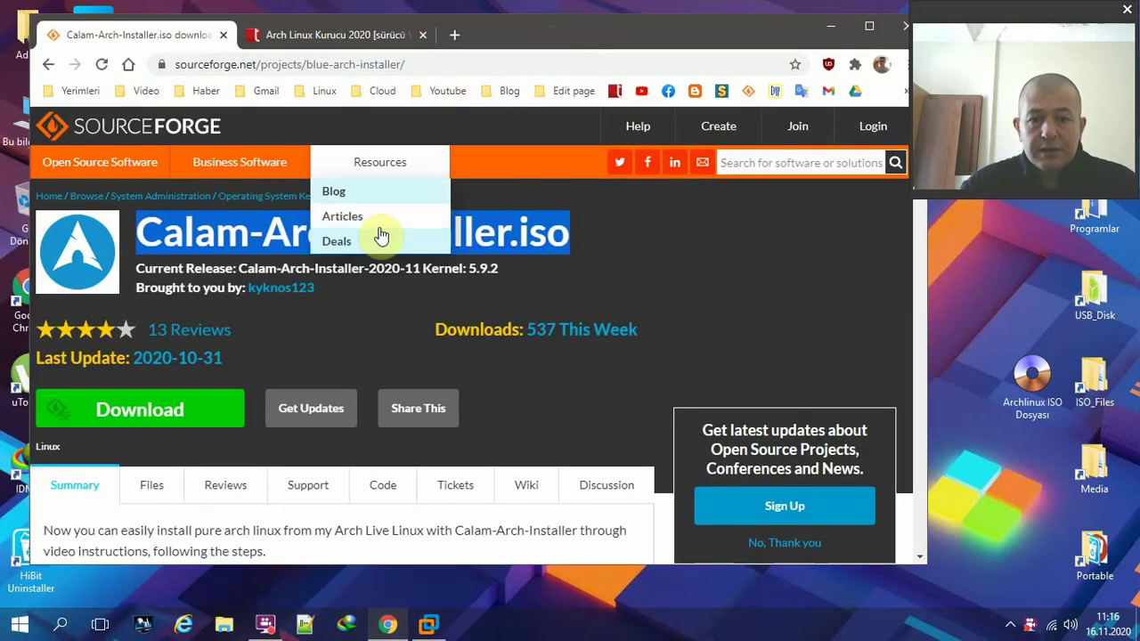
scroll(305, 267, down, 9)
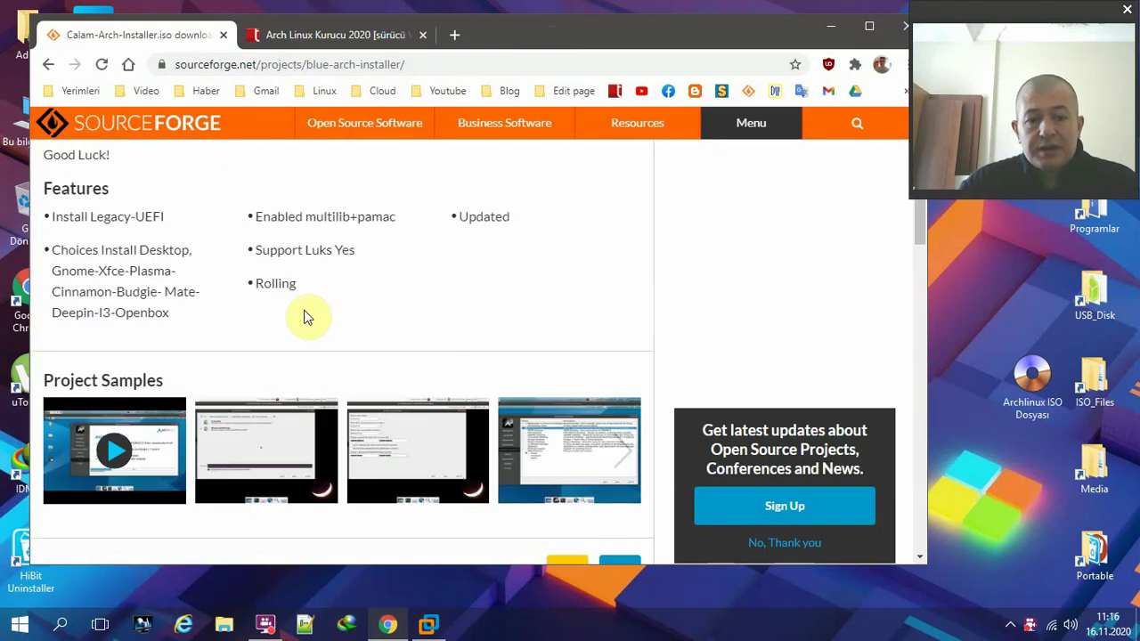
scroll(308, 321, up, 9)
click(387, 64)
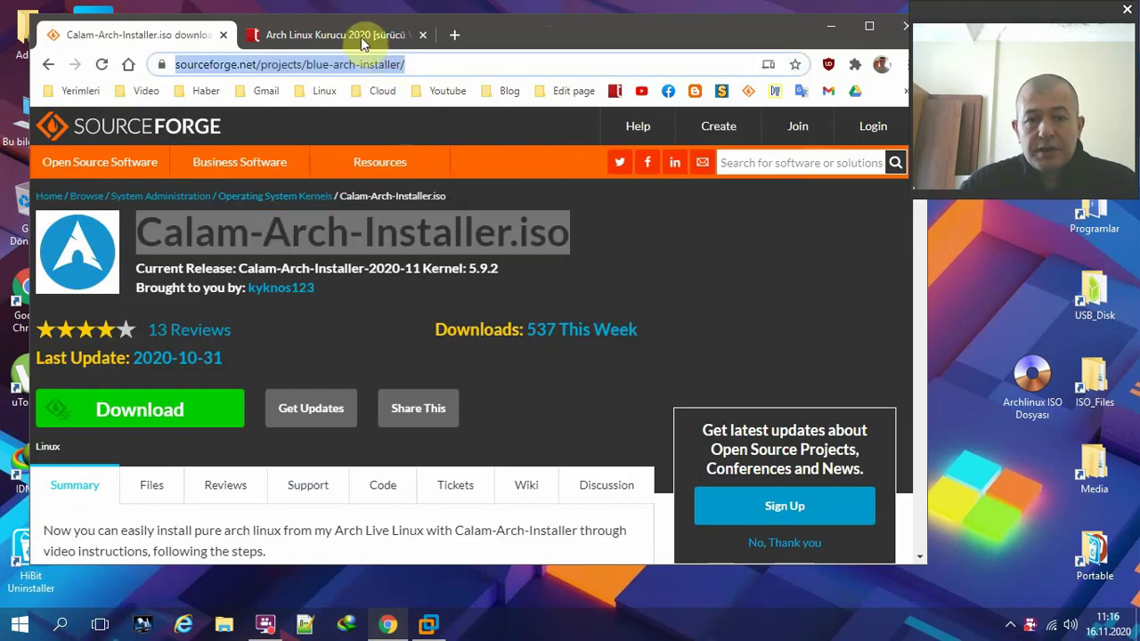
- Read through the tnctr.com Arch Linux installer forum post, then minimize Chrome
click(359, 36)
scroll(347, 267, up, 1)
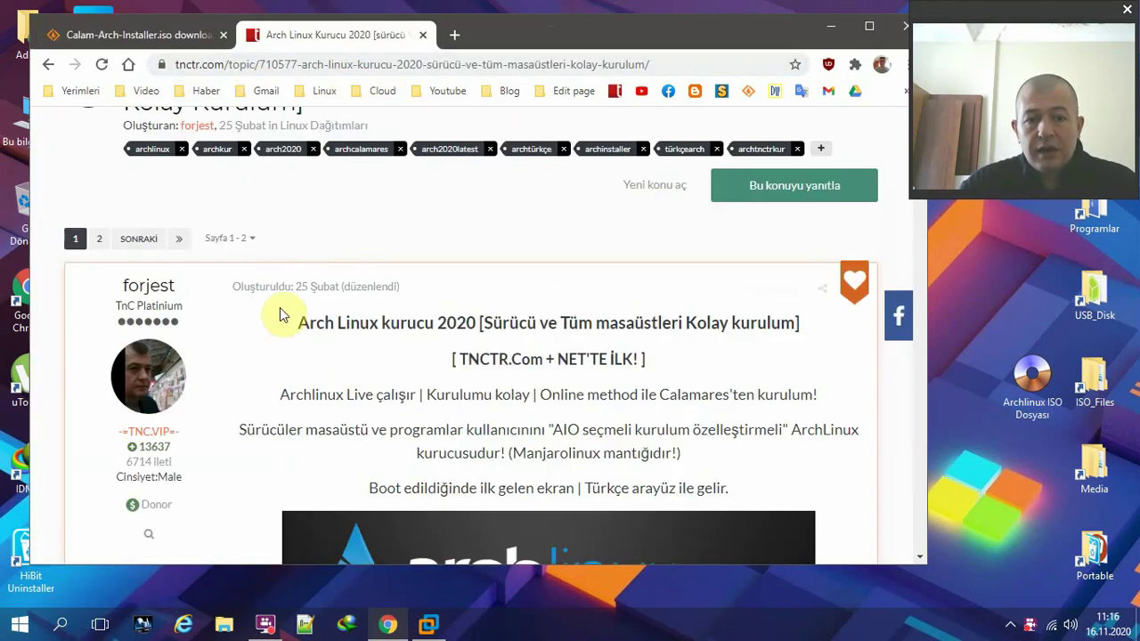
drag(370, 328, 458, 323)
click(466, 324)
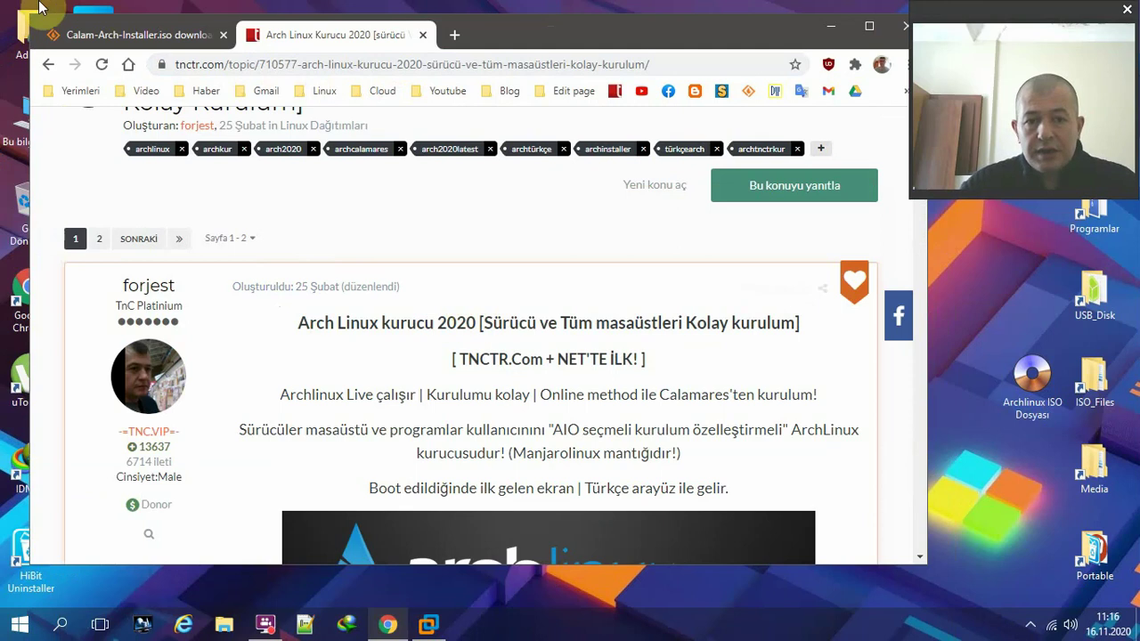
scroll(357, 283, down, 8)
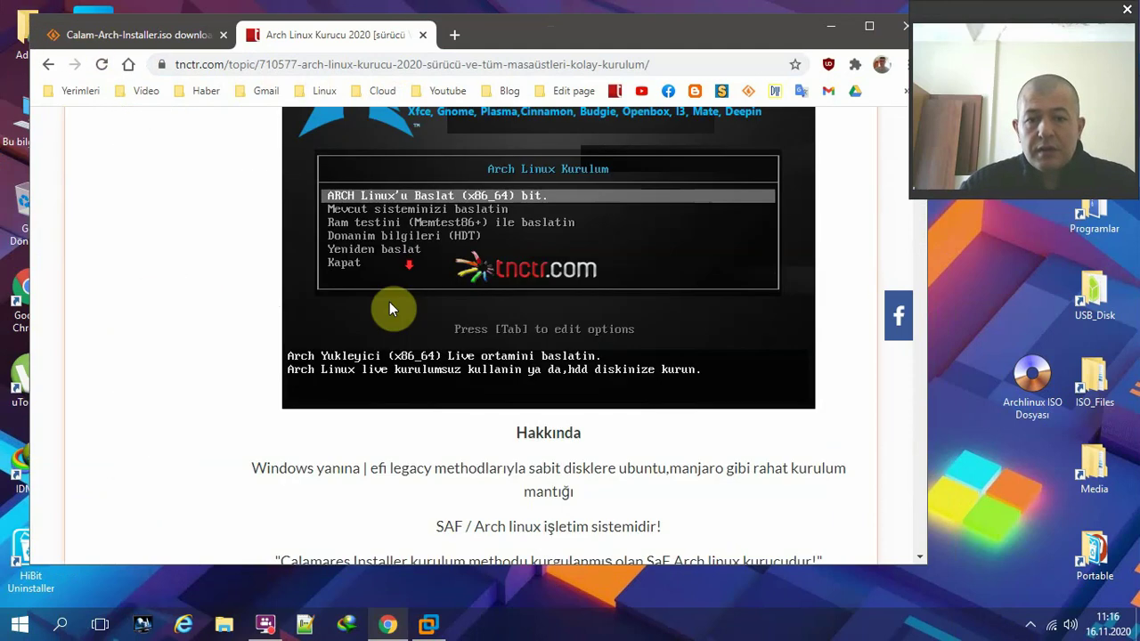
scroll(379, 334, down, 3)
scroll(374, 336, up, 8)
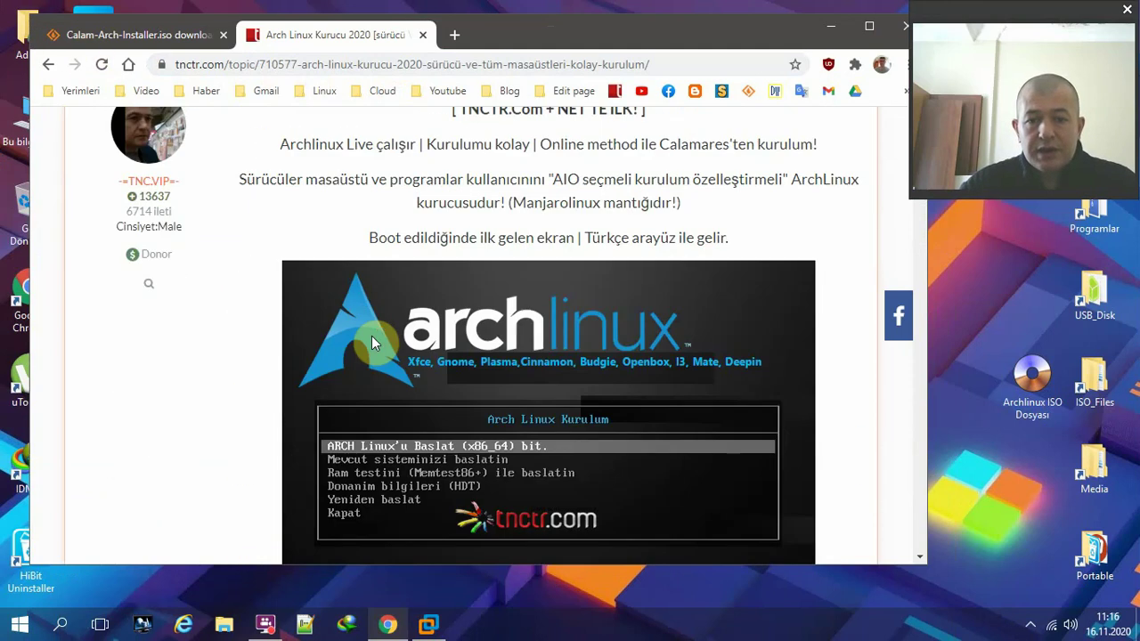
scroll(371, 336, up, 2)
click(832, 27)
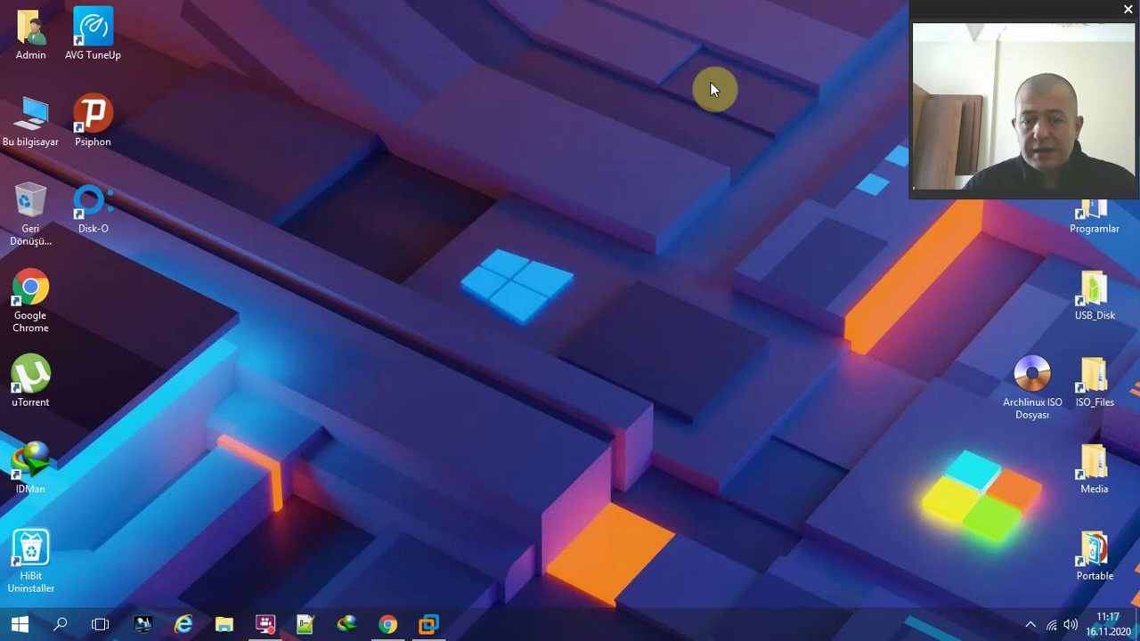
- Start a Typical new VM, installing the OS later, as Other Linux 5.x 64-bit
click(438, 626)
click(278, 240)
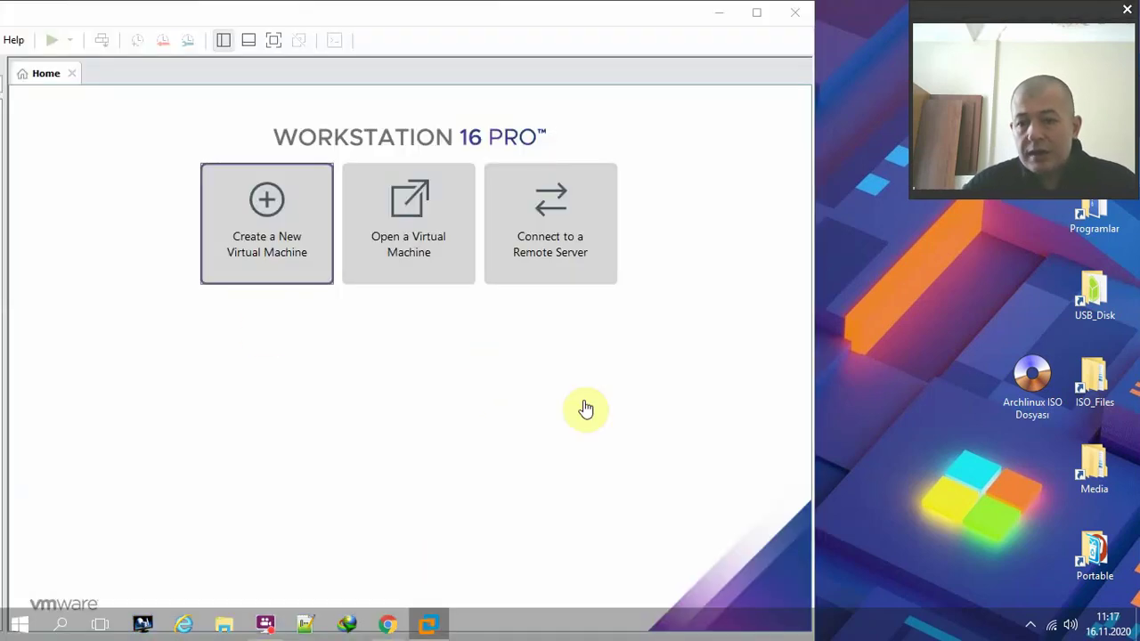
click(1041, 385)
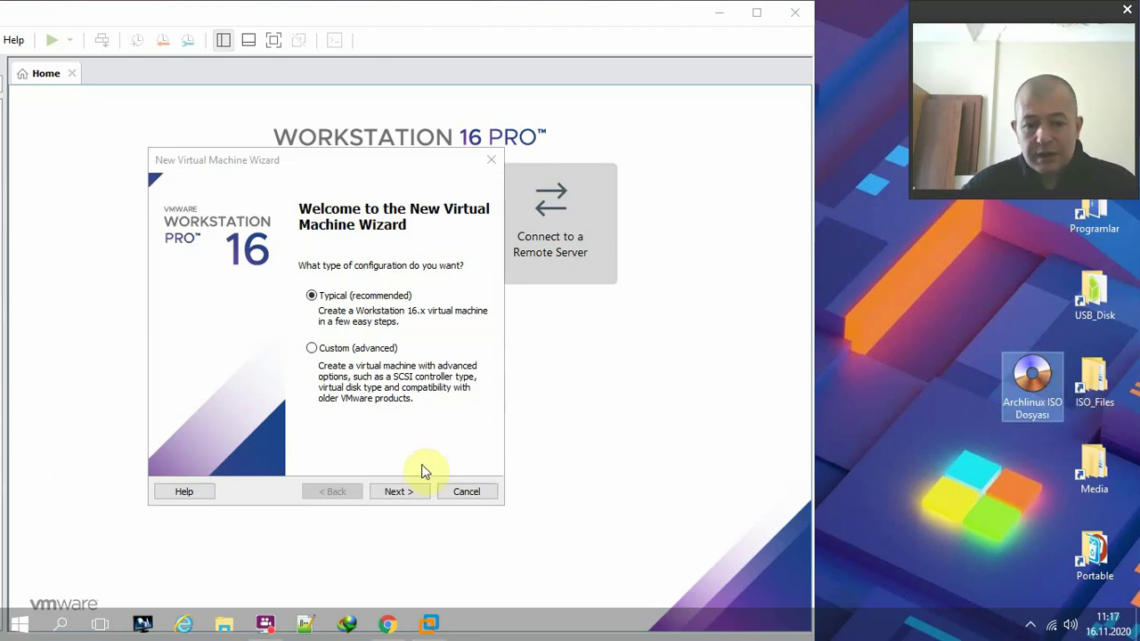
click(400, 492)
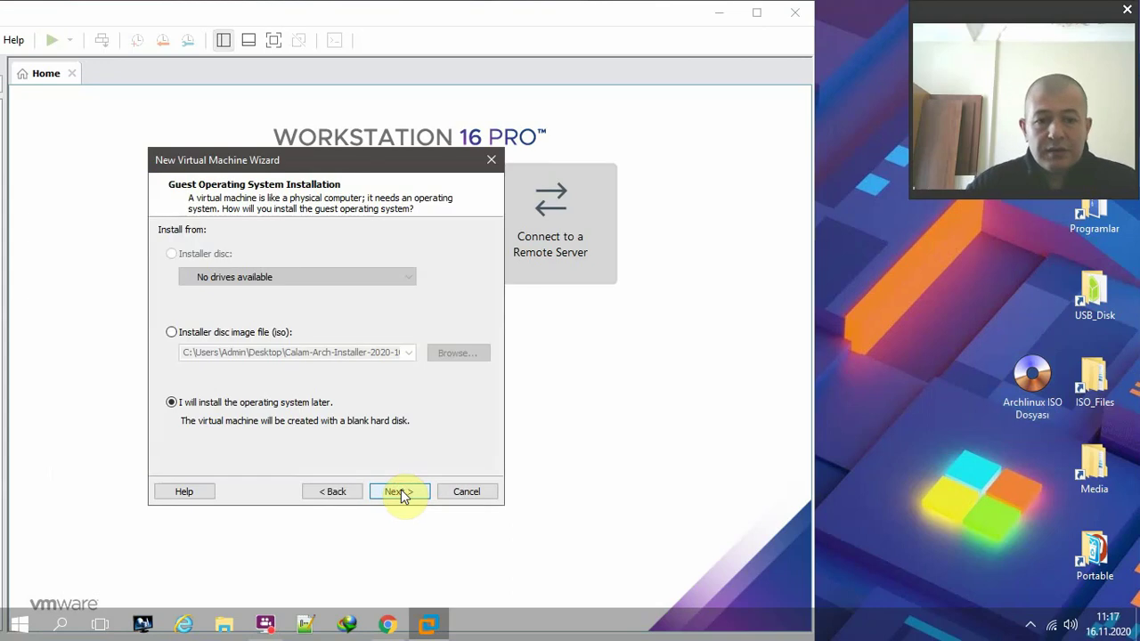
click(399, 492)
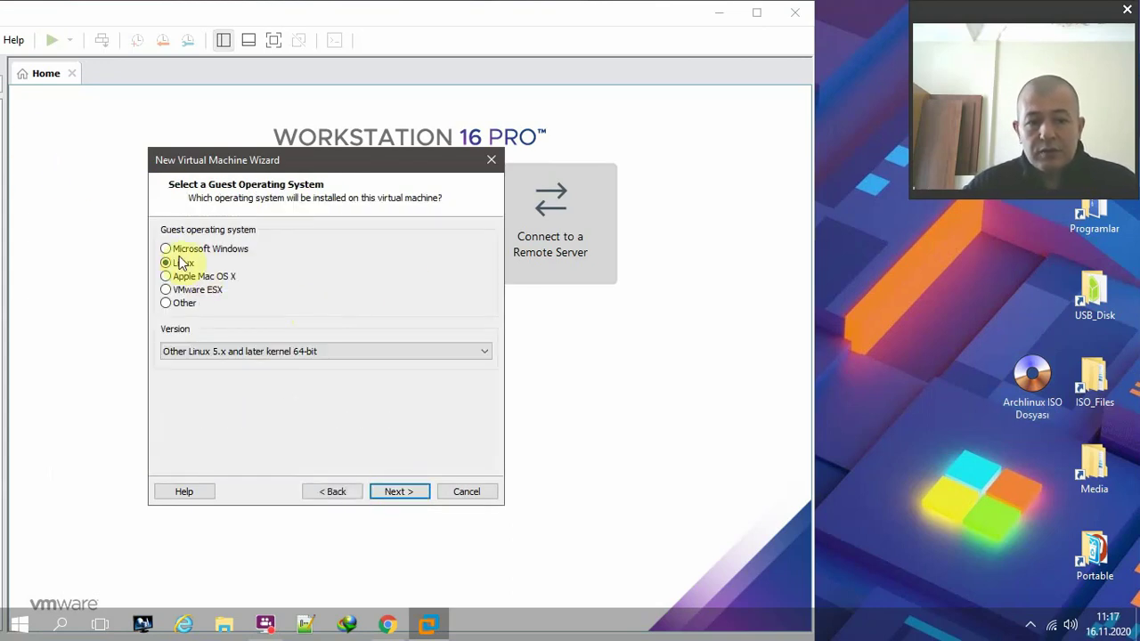
click(357, 352)
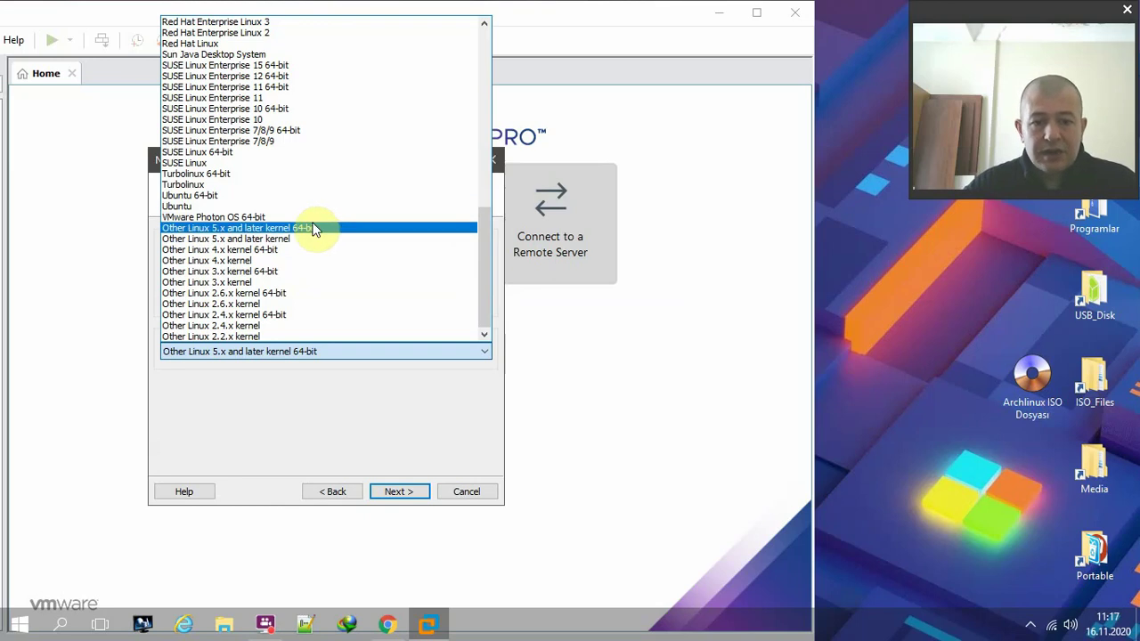
click(312, 230)
- Name the VM 'Arch linux kurulum TNCTR.COM Forjest', give it a 20 GB disk, and finish
click(392, 493)
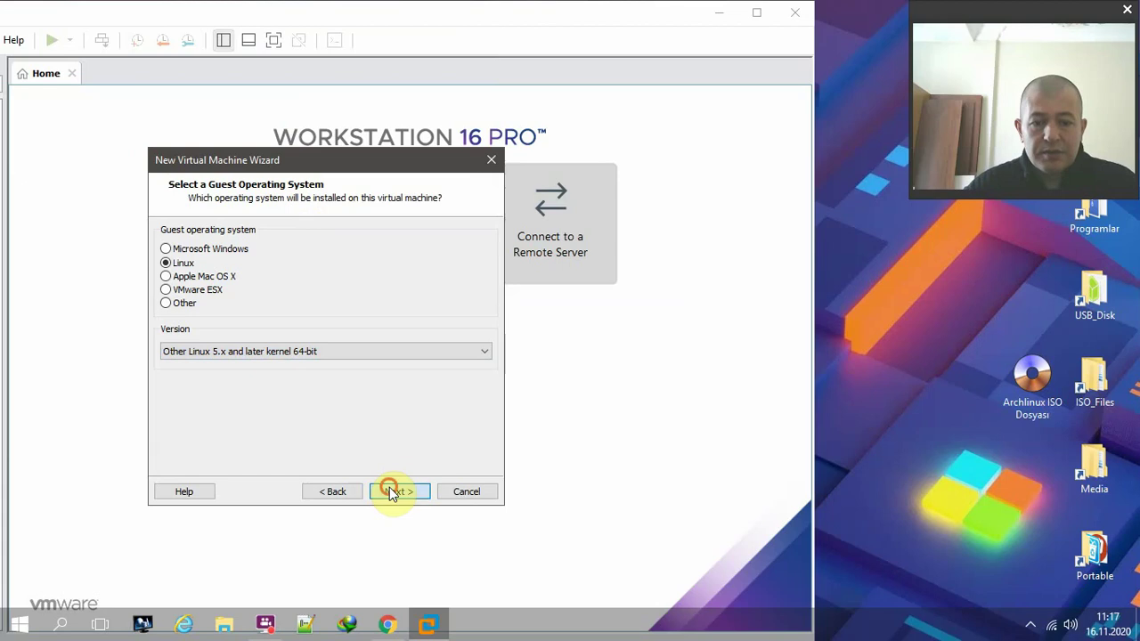
text(Ar)
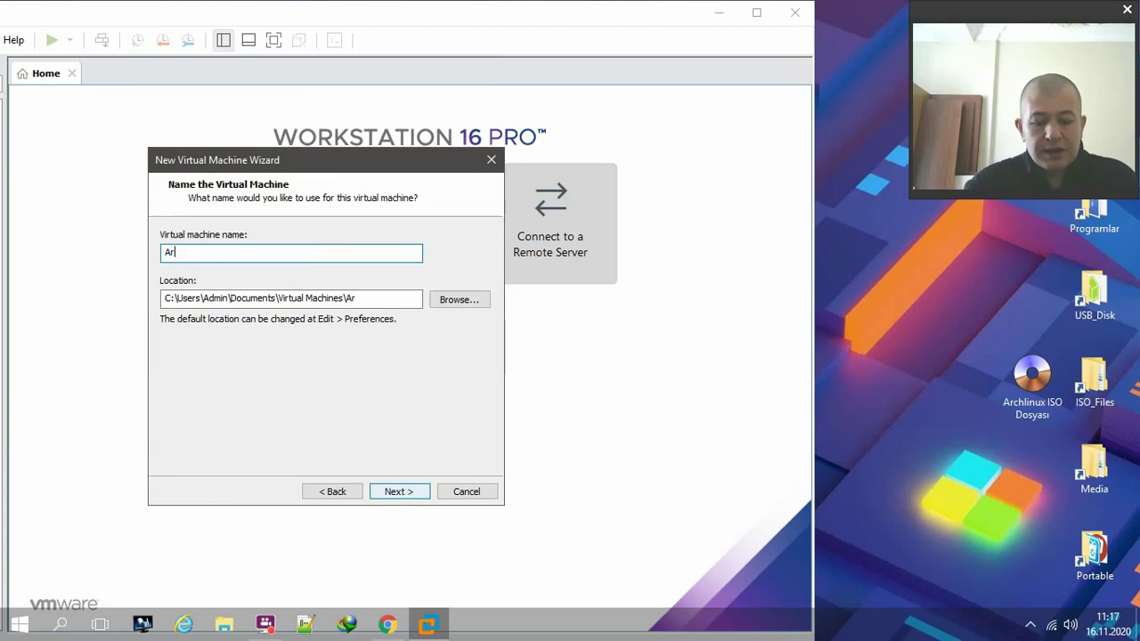
text(ch linux kurulu)
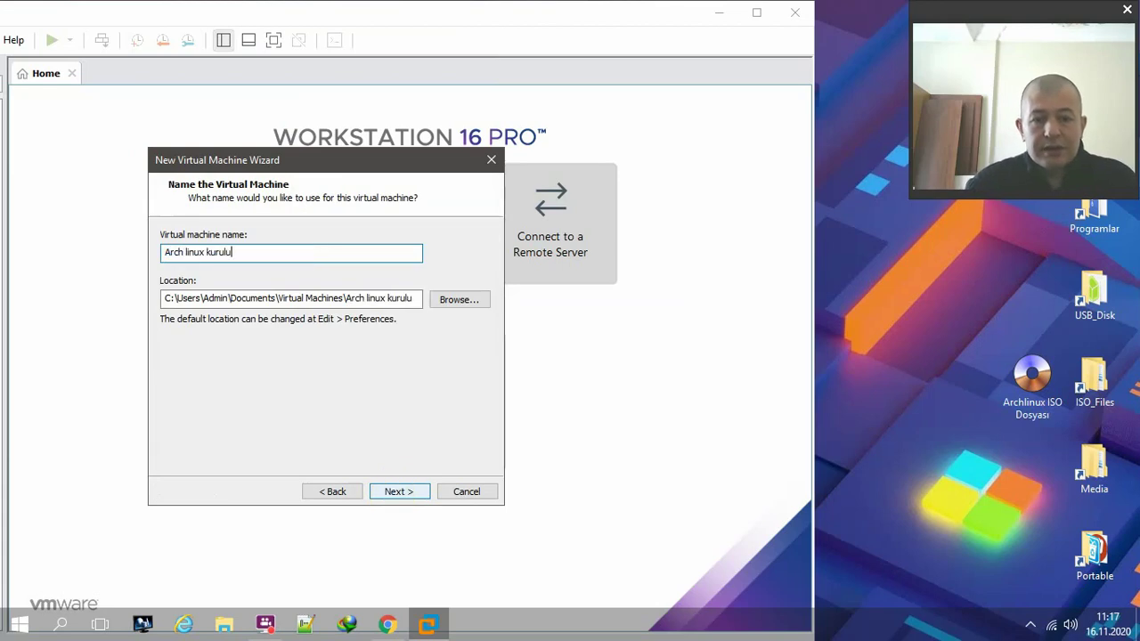
text(m TNCTR.COM Forje)
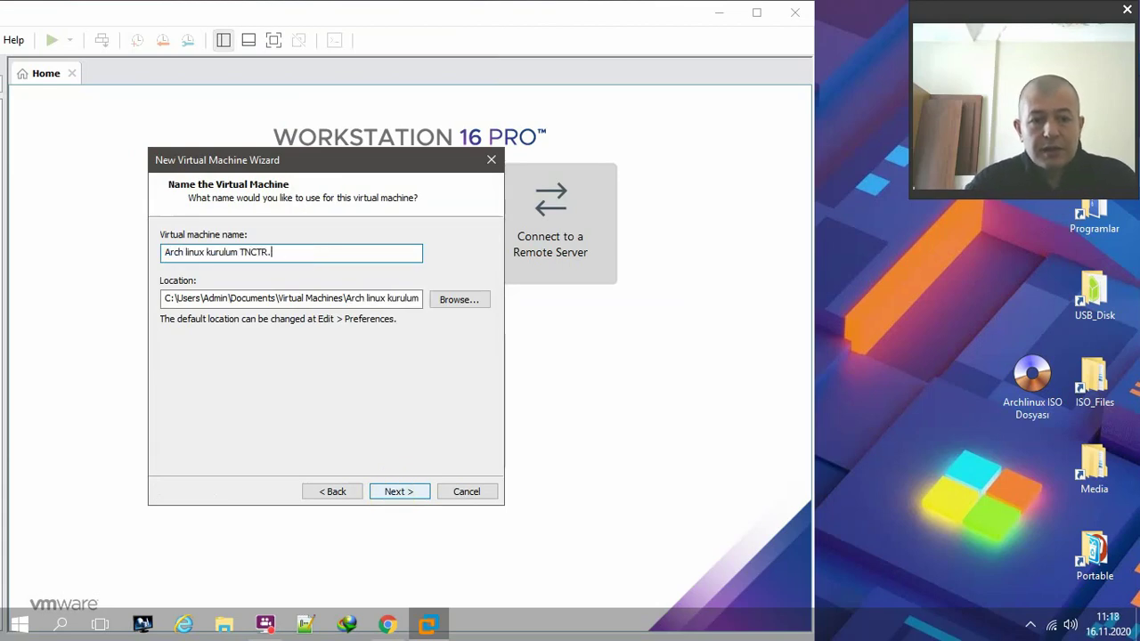
click(390, 490)
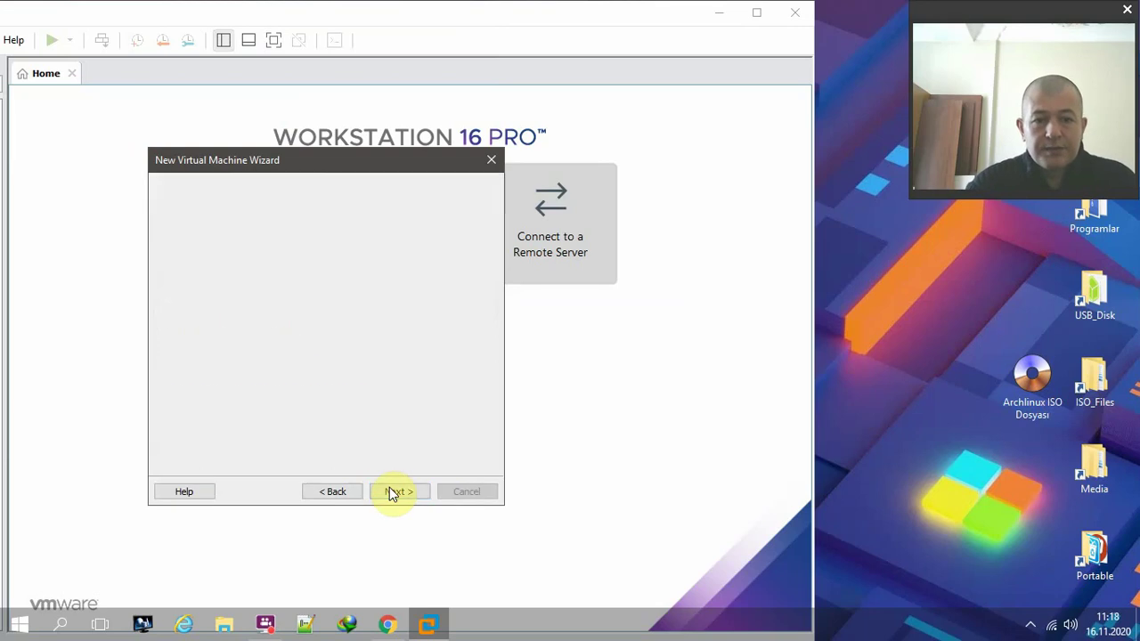
text(20)
click(389, 492)
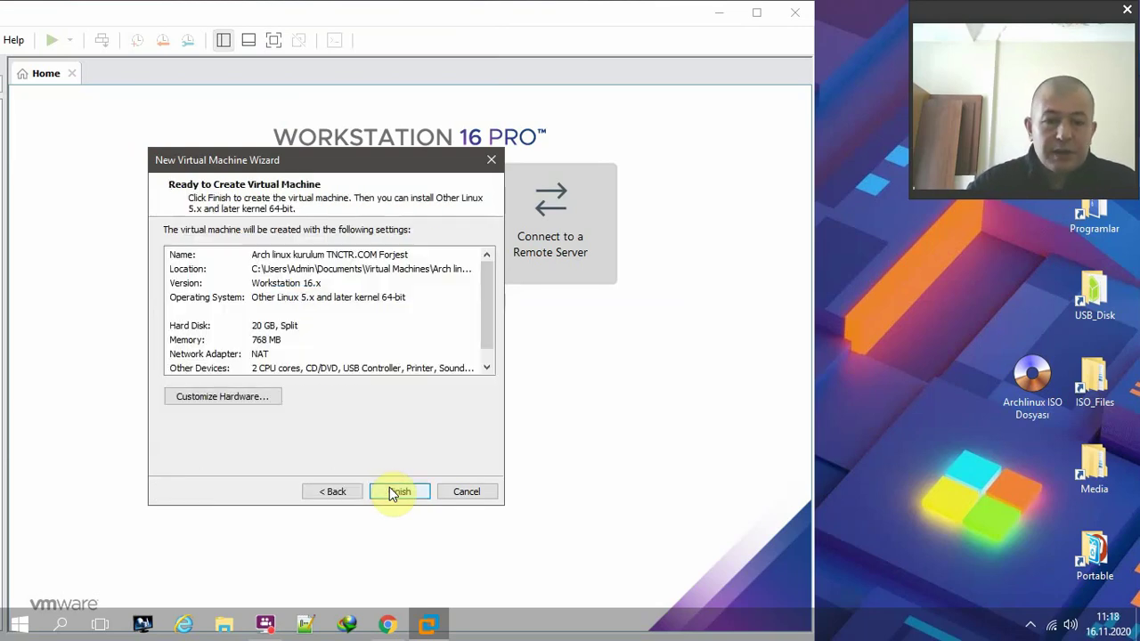
click(389, 492)
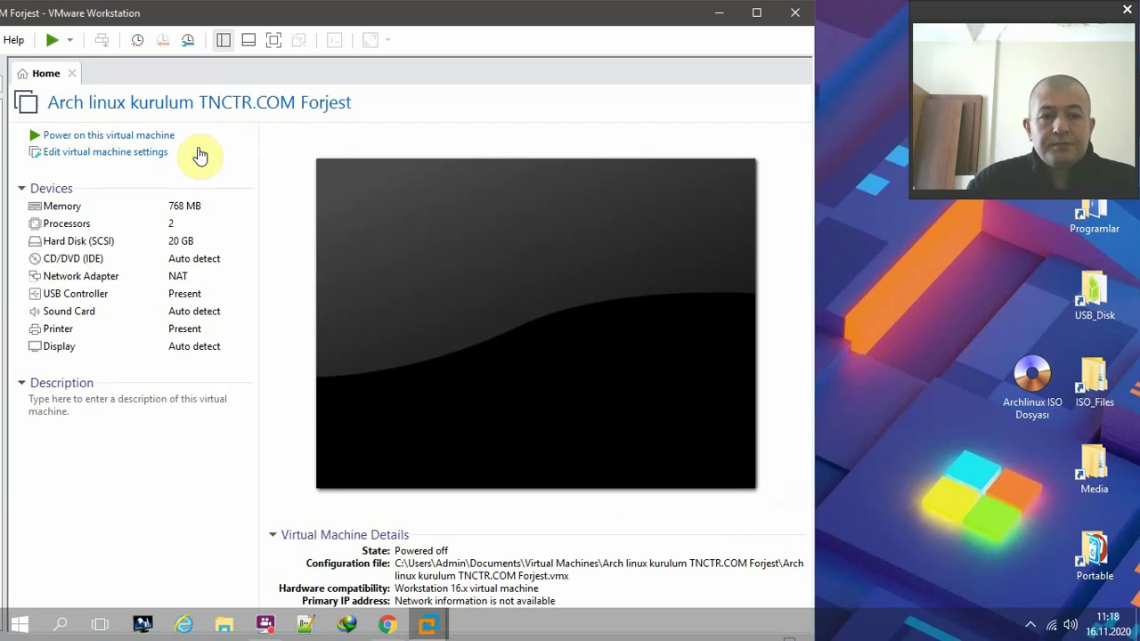
- Attach Archlinux ISO Dosyası.iso from Masaüstü as the VM's CD/DVD ISO image
click(102, 155)
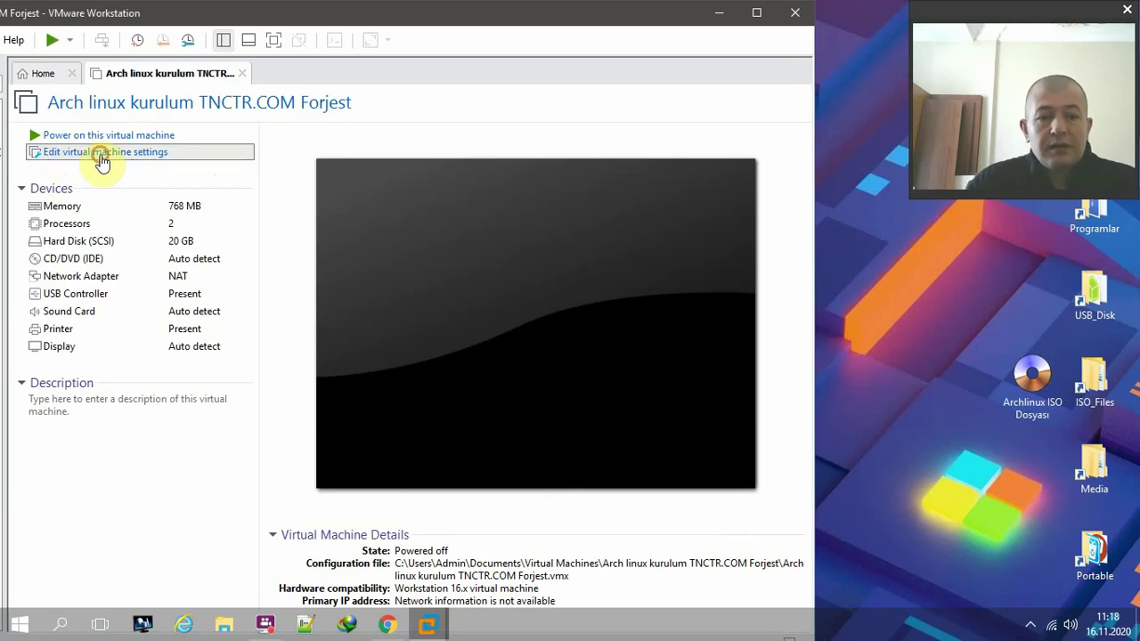
click(1032, 379)
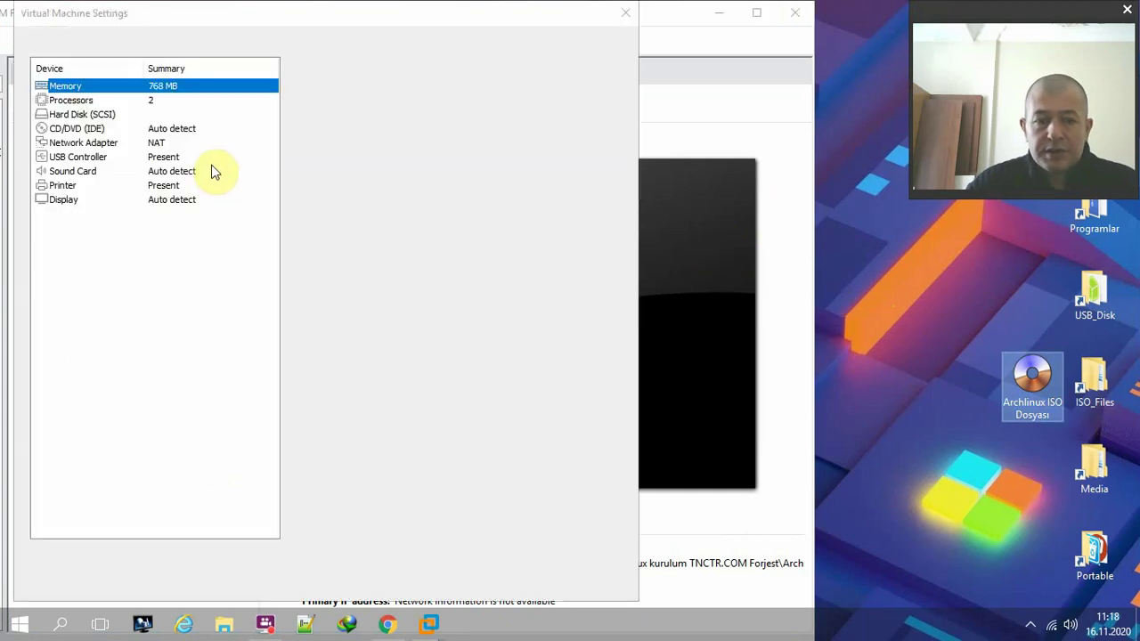
click(113, 129)
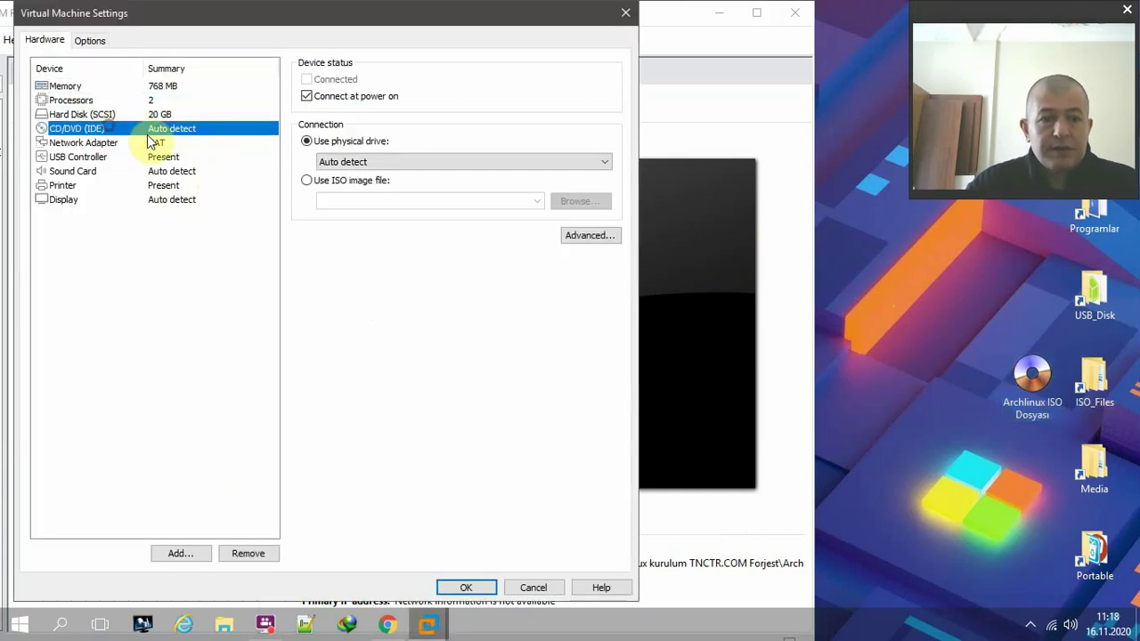
click(352, 181)
click(580, 201)
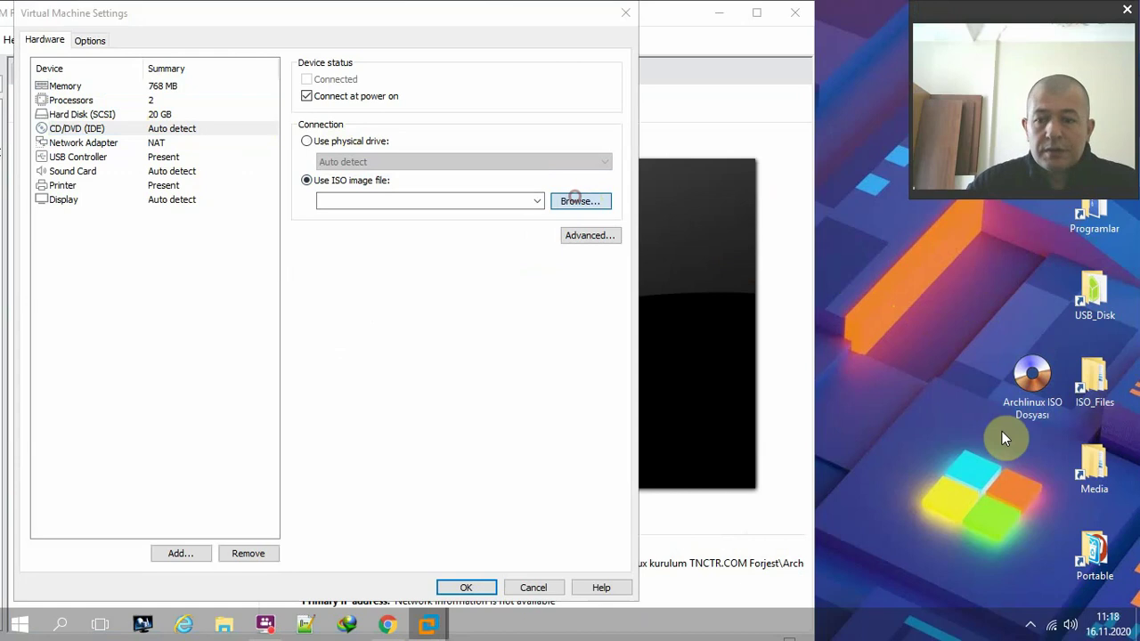
click(80, 203)
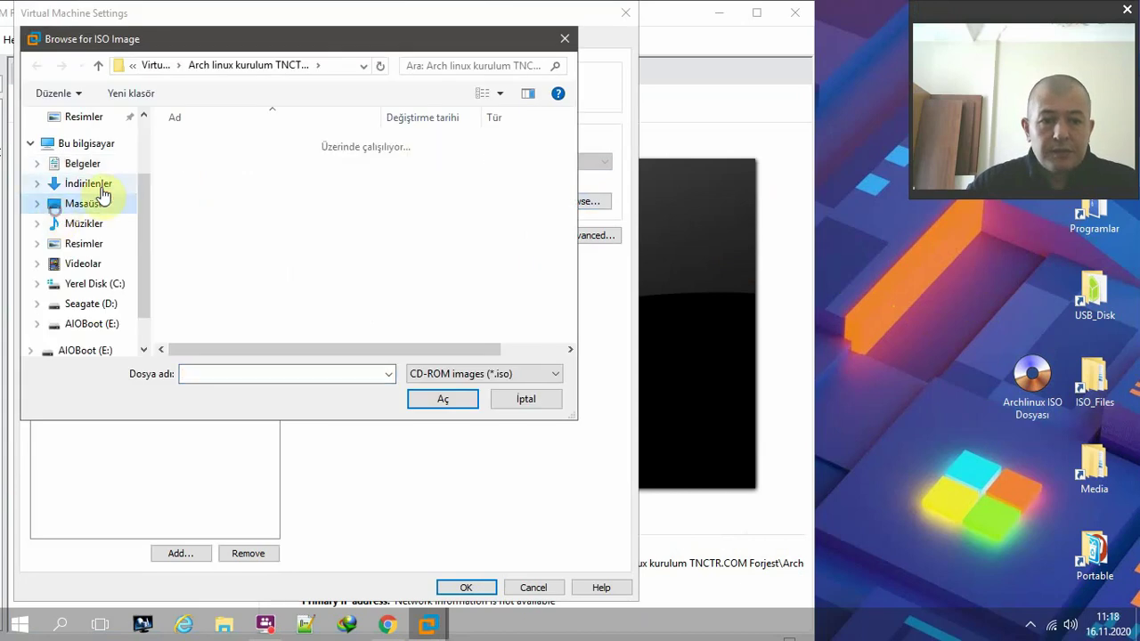
double_click(214, 157)
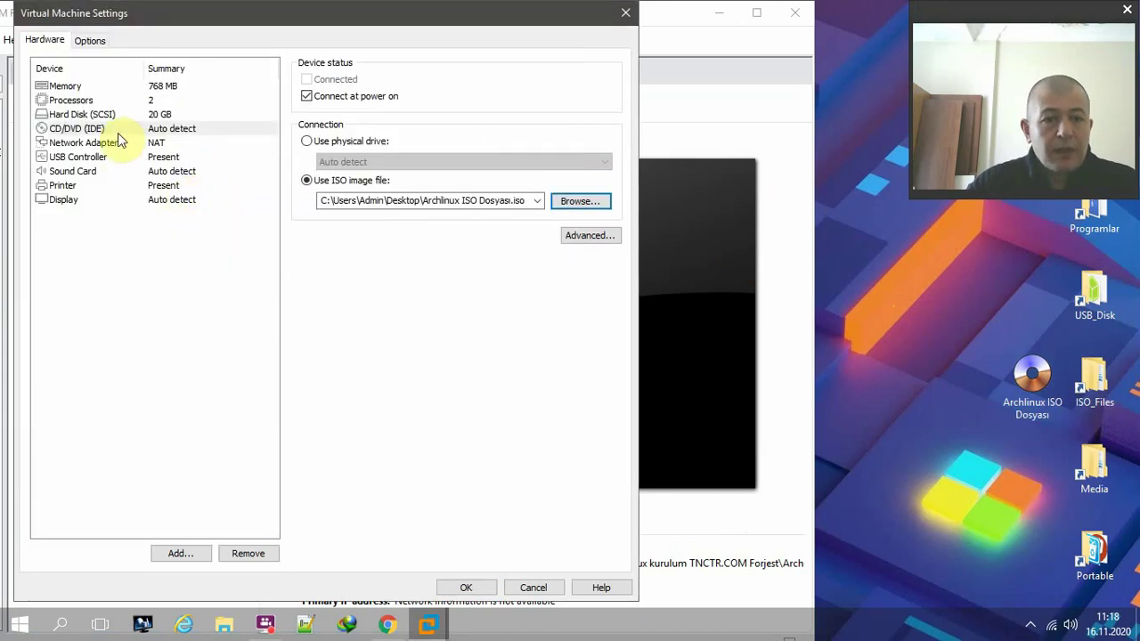
click(120, 85)
- Set the VM memory to 3000 MB and 2 cores per processor
click(465, 116)
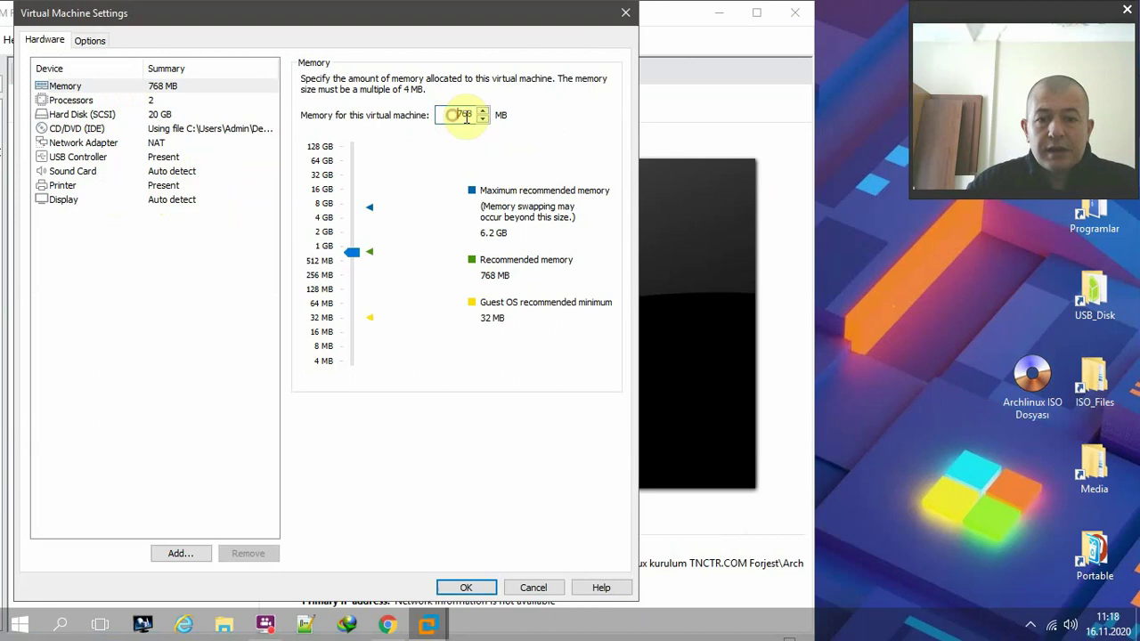
double_click(465, 116)
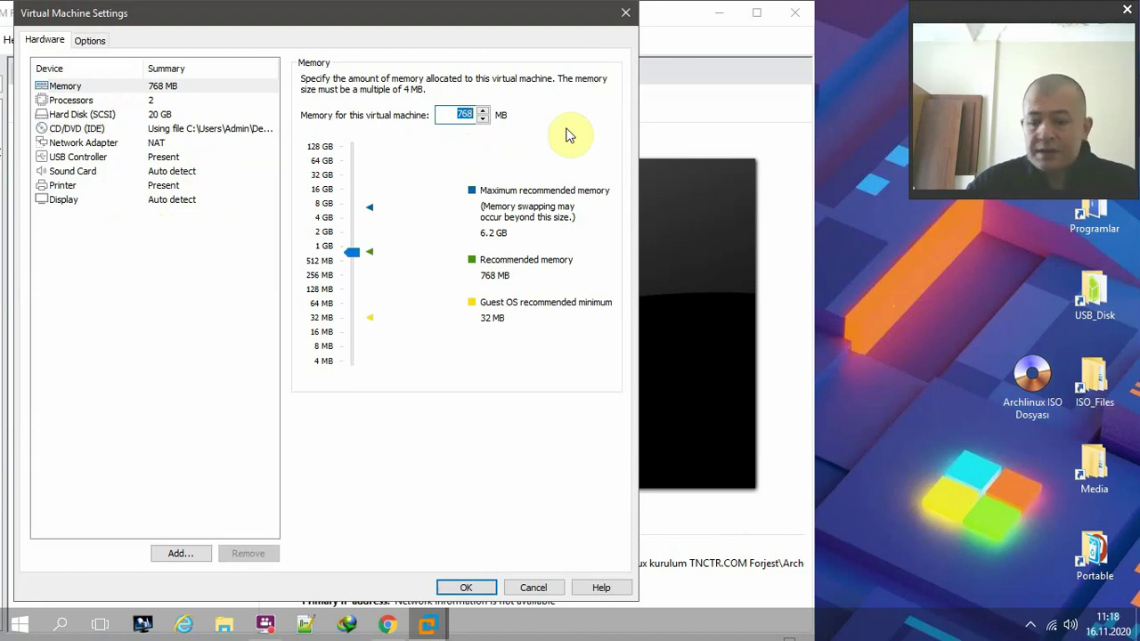
text(3000)
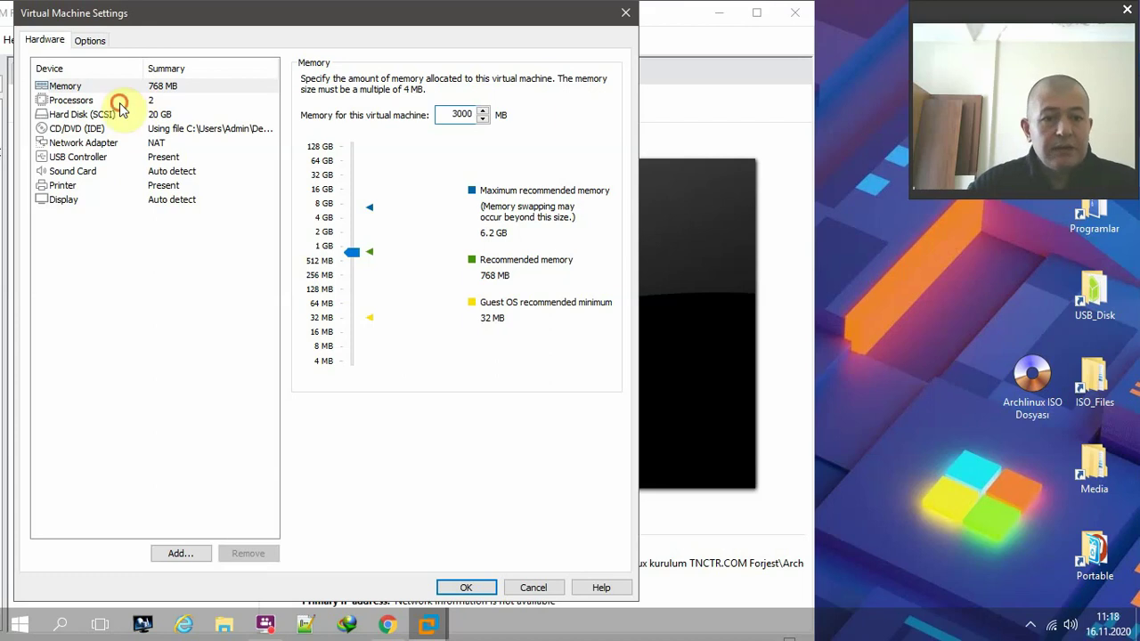
click(120, 104)
click(490, 103)
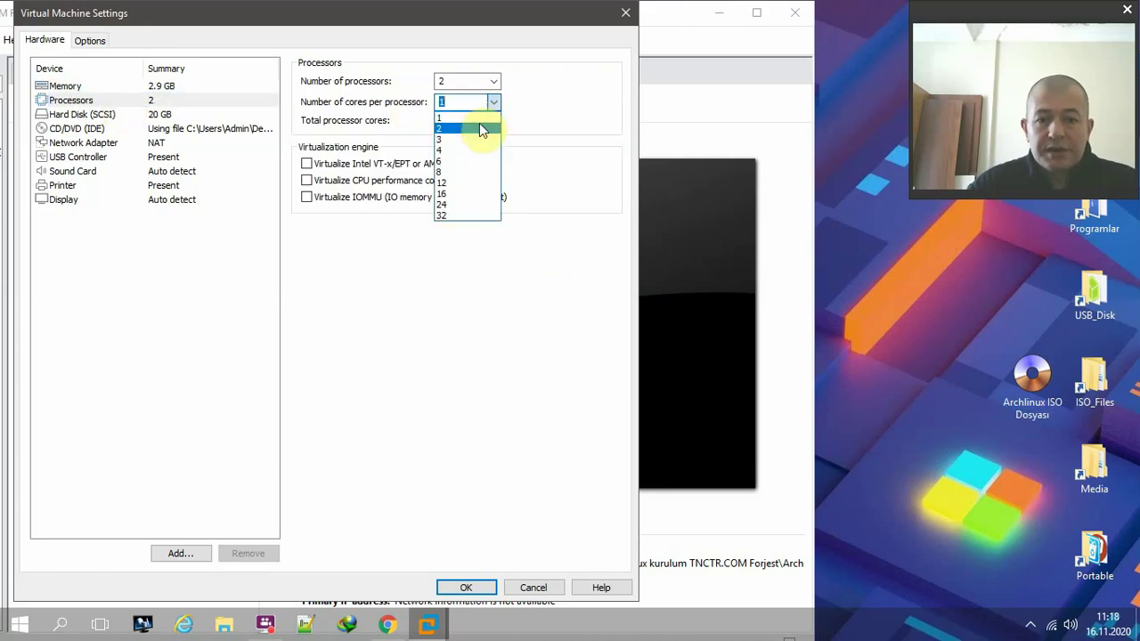
click(481, 131)
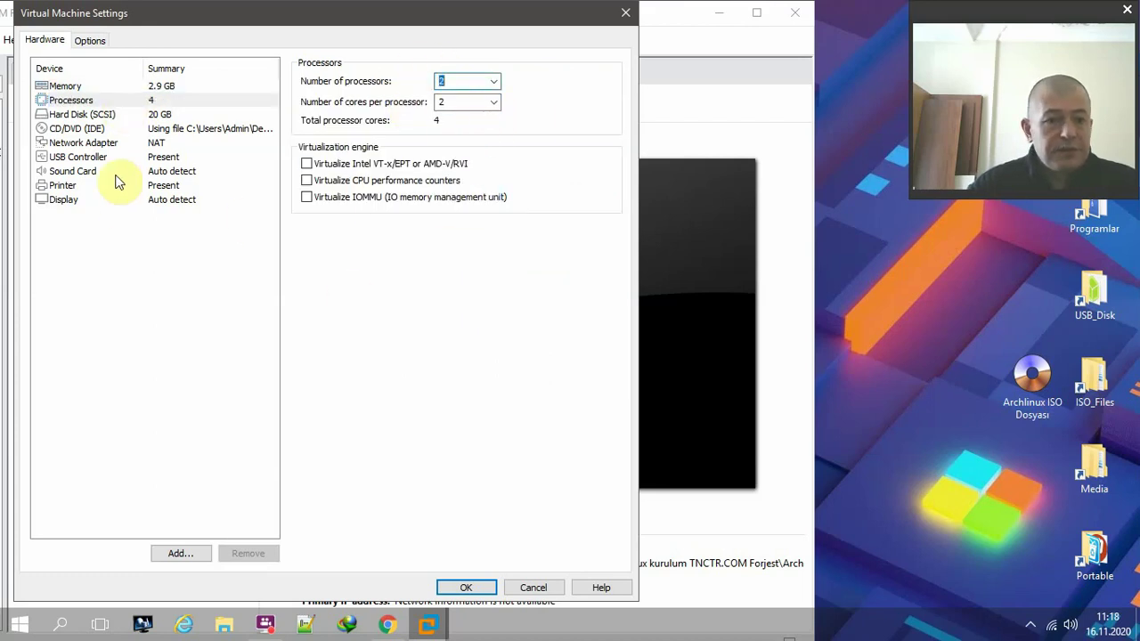
- Remove the virtual printer and apply the hardware settings
click(97, 201)
click(100, 186)
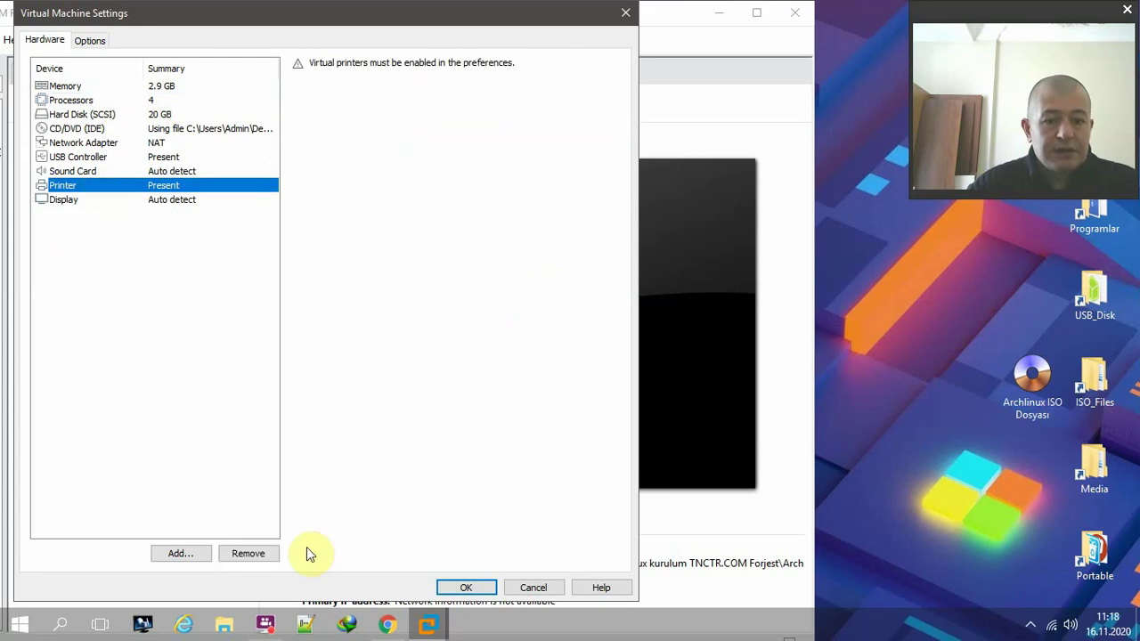
click(267, 553)
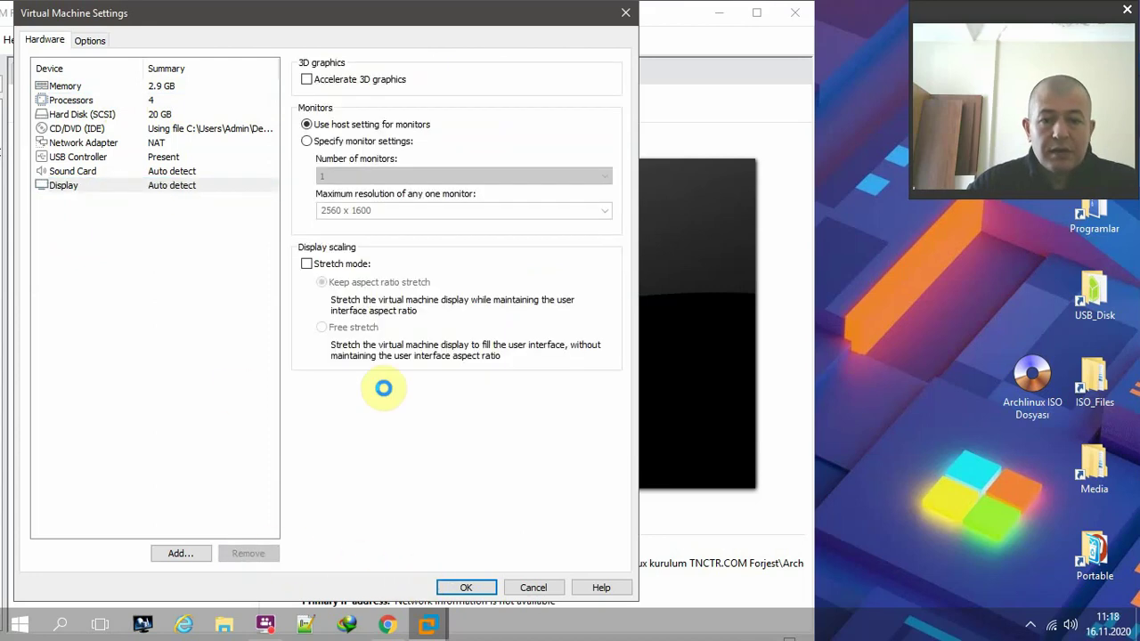
key(Return)
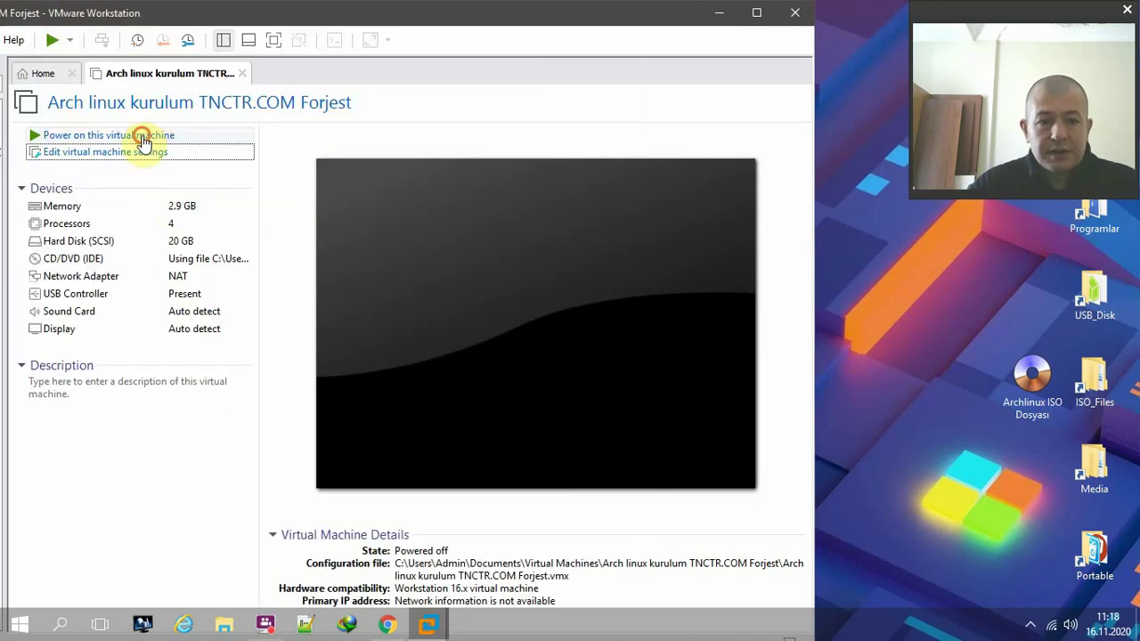
- Power on the VM, dismiss the install hint, and boot the Arch Installer (x86_64) entry
click(141, 136)
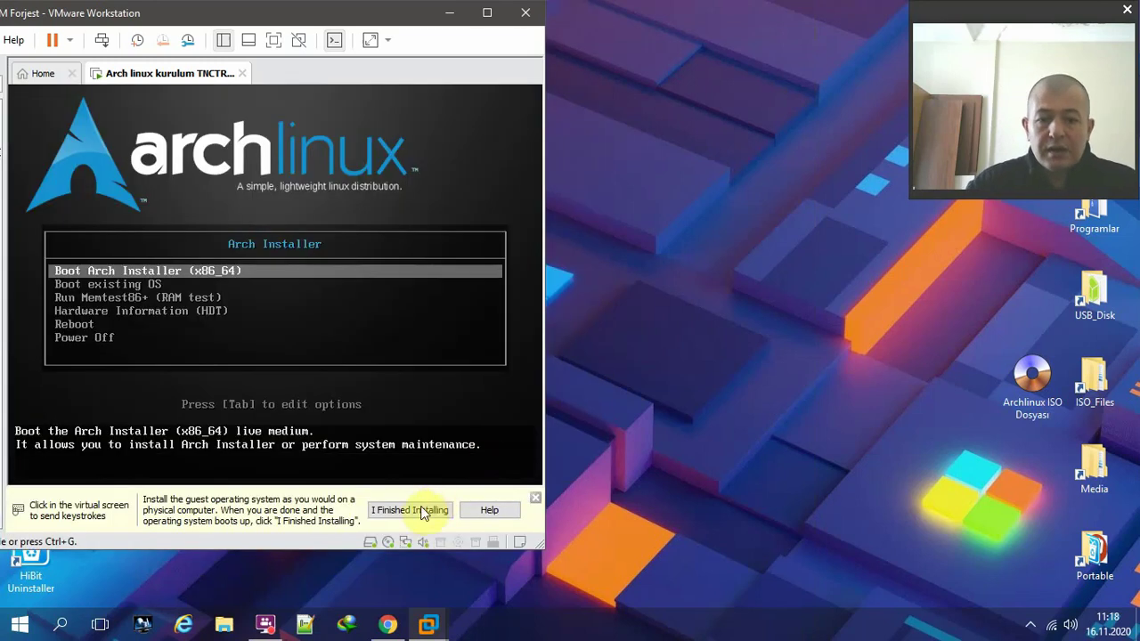
click(419, 510)
click(446, 333)
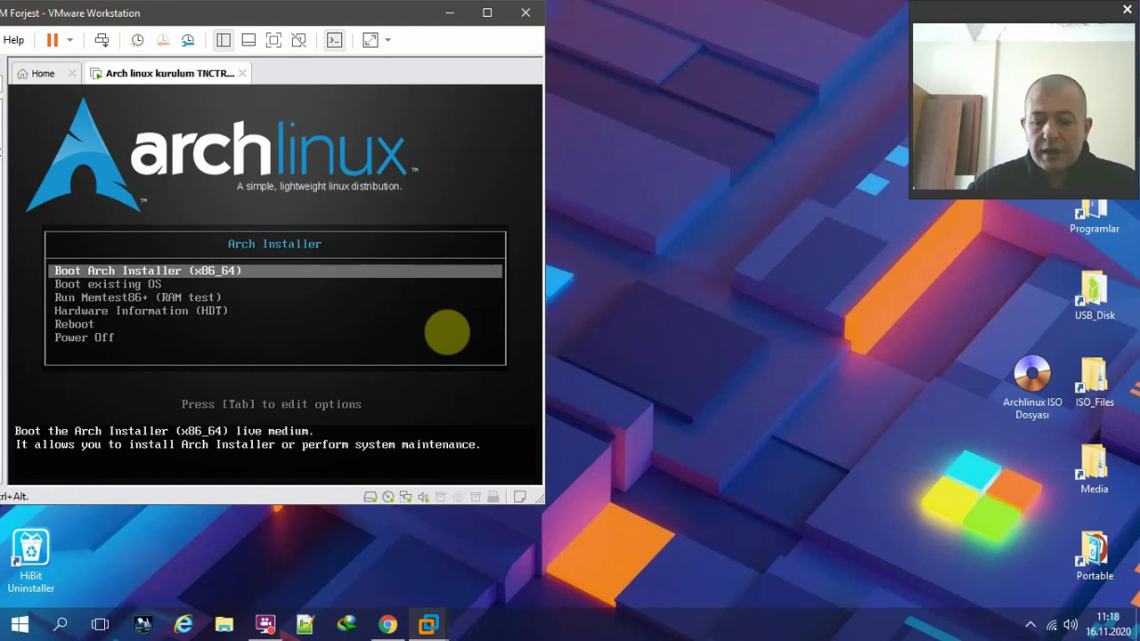
key(Return)
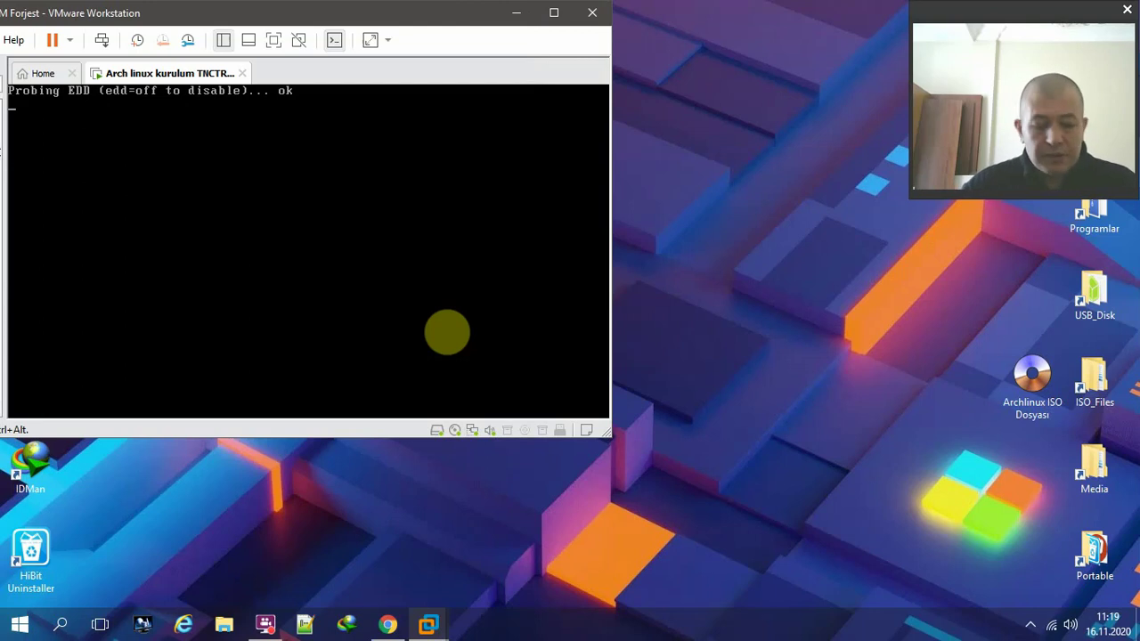
- Release input with Ctrl+Alt and wait for the Arch live desktop to load as liveuser
key(ctrl+alt)
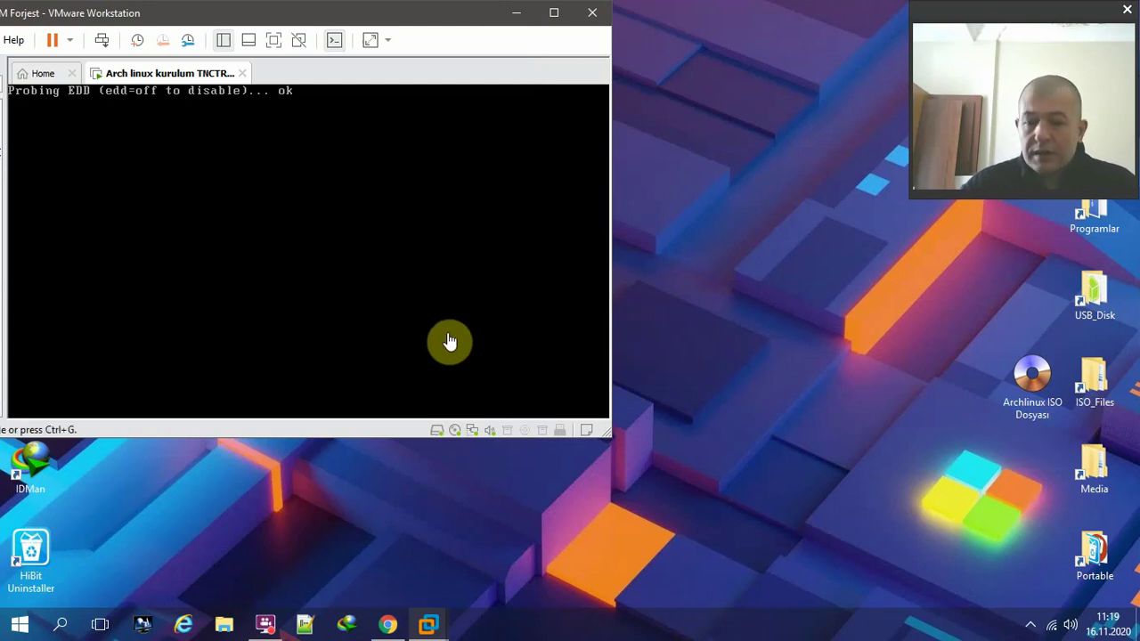
click(1030, 623)
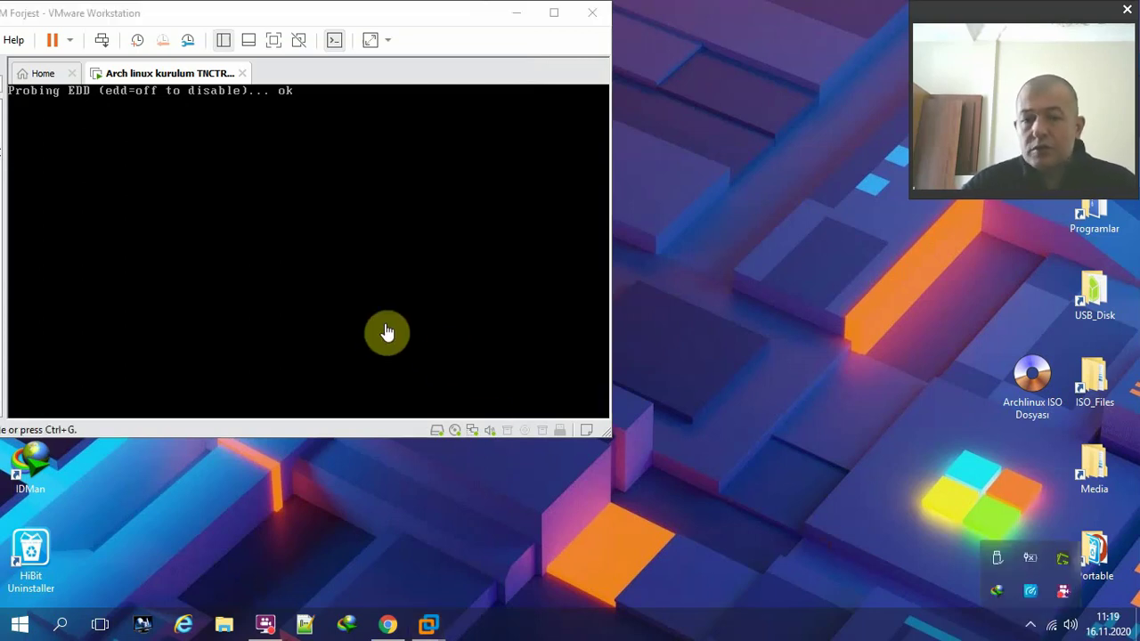
right_click(1067, 584)
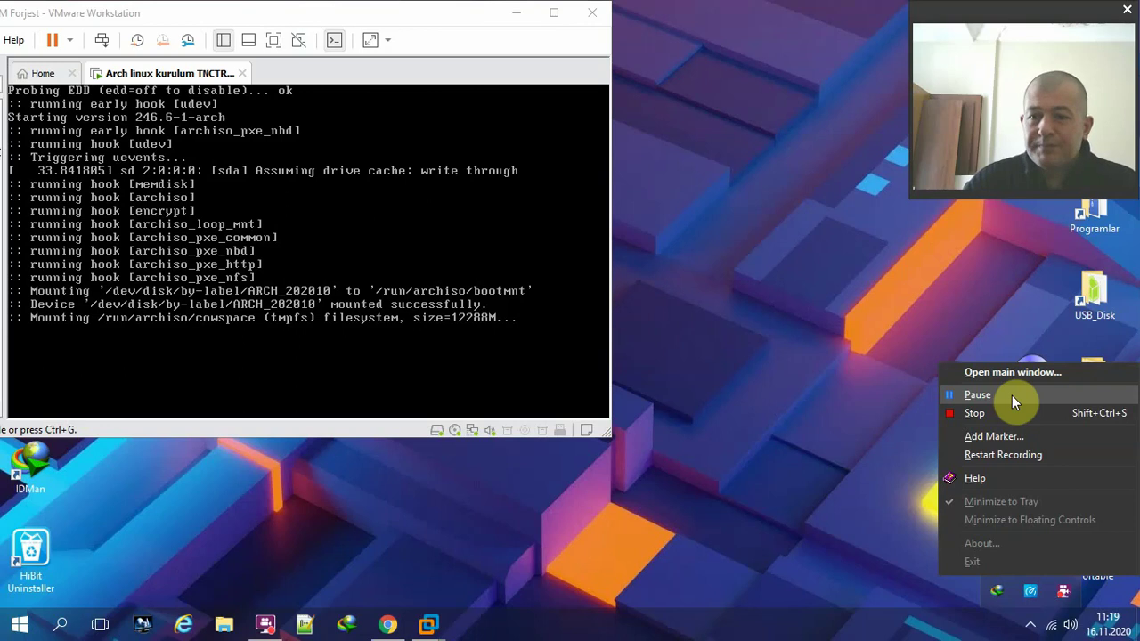
click(1012, 396)
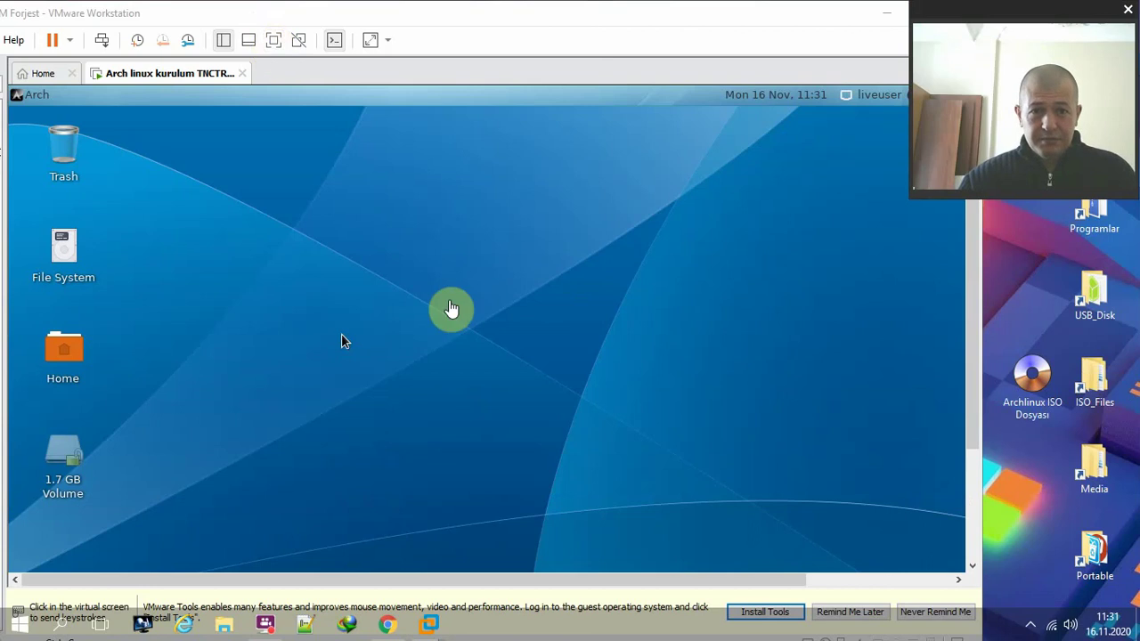
- Put the VM in full screen and launch Install Arch Linux from the dock
click(538, 285)
click(274, 40)
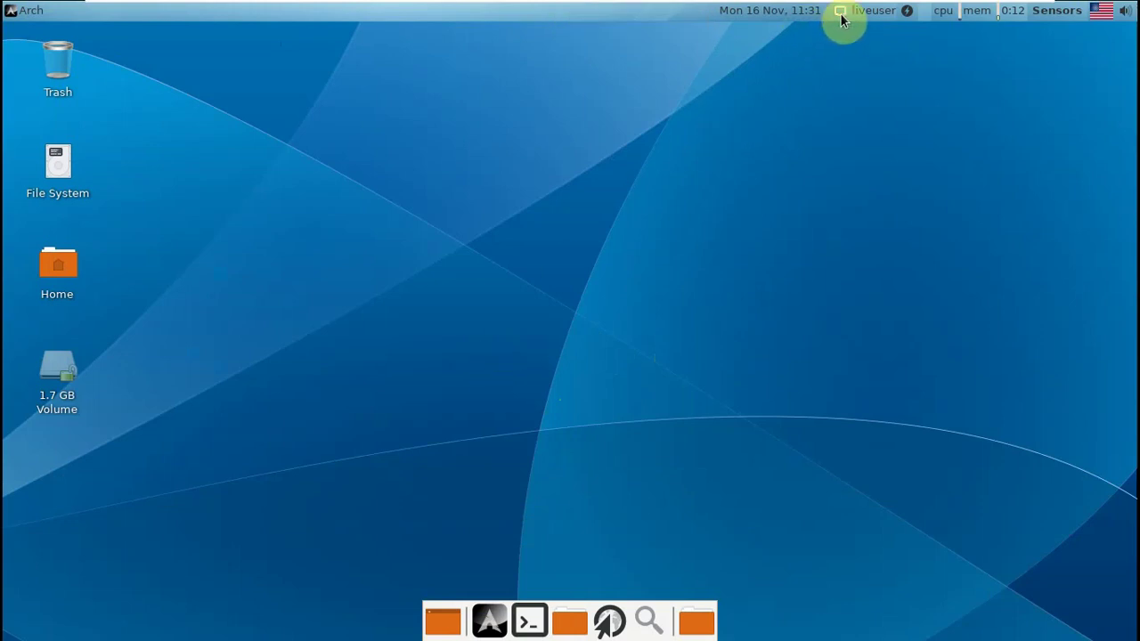
mouse_move(841, 20)
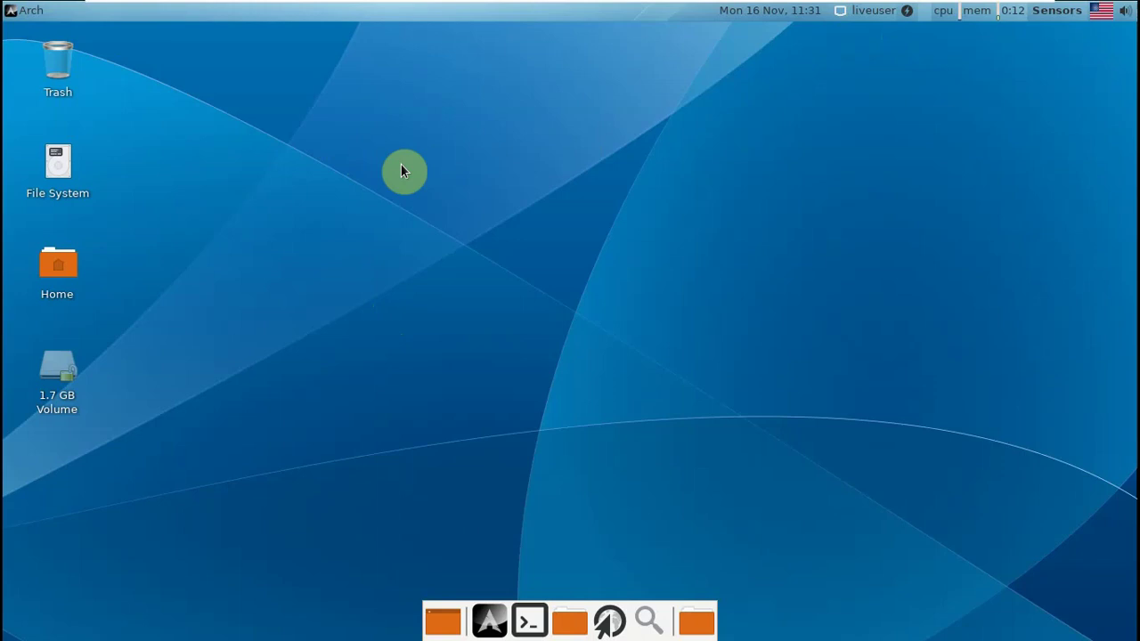
click(497, 621)
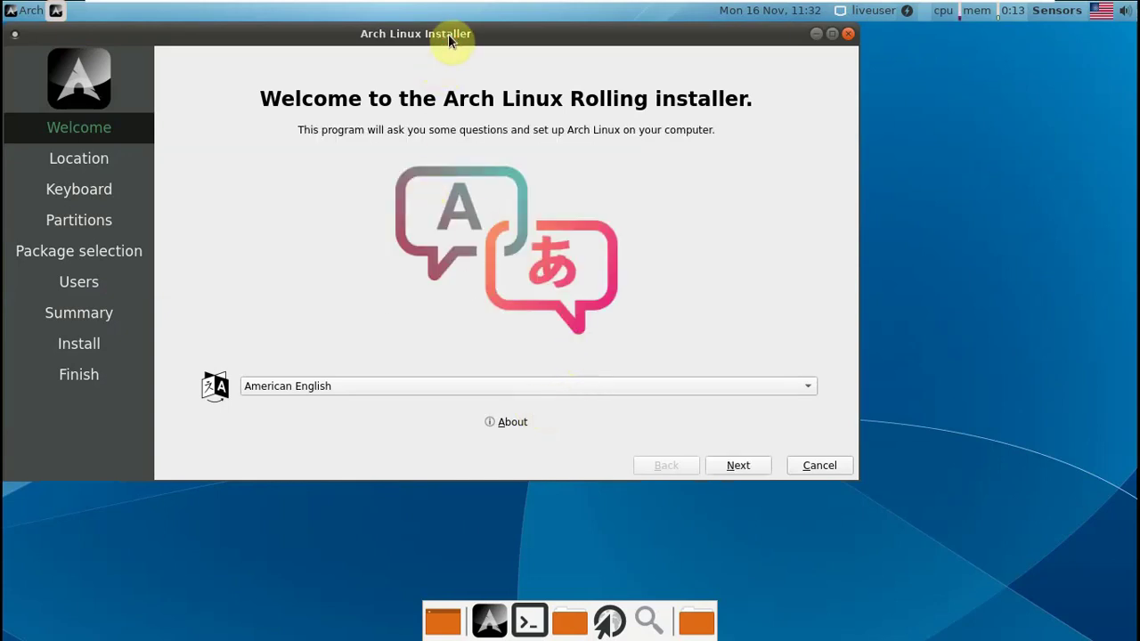
- Choose Türkçe (Türkiye) as the Calamares language and advance to the location page
drag(449, 33, 502, 14)
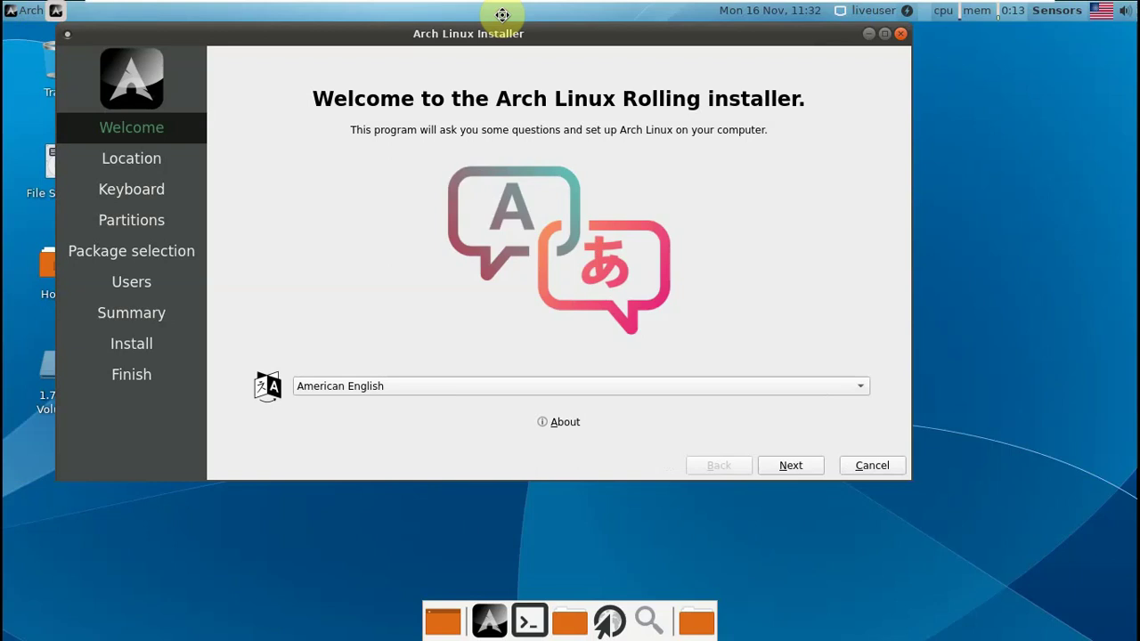
click(461, 380)
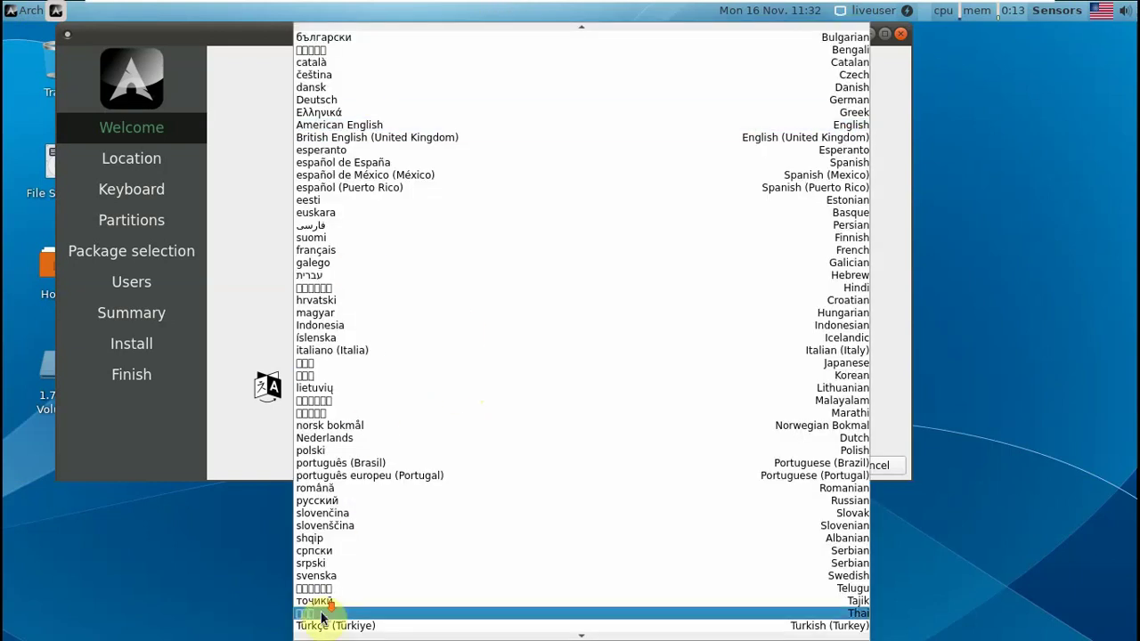
click(387, 591)
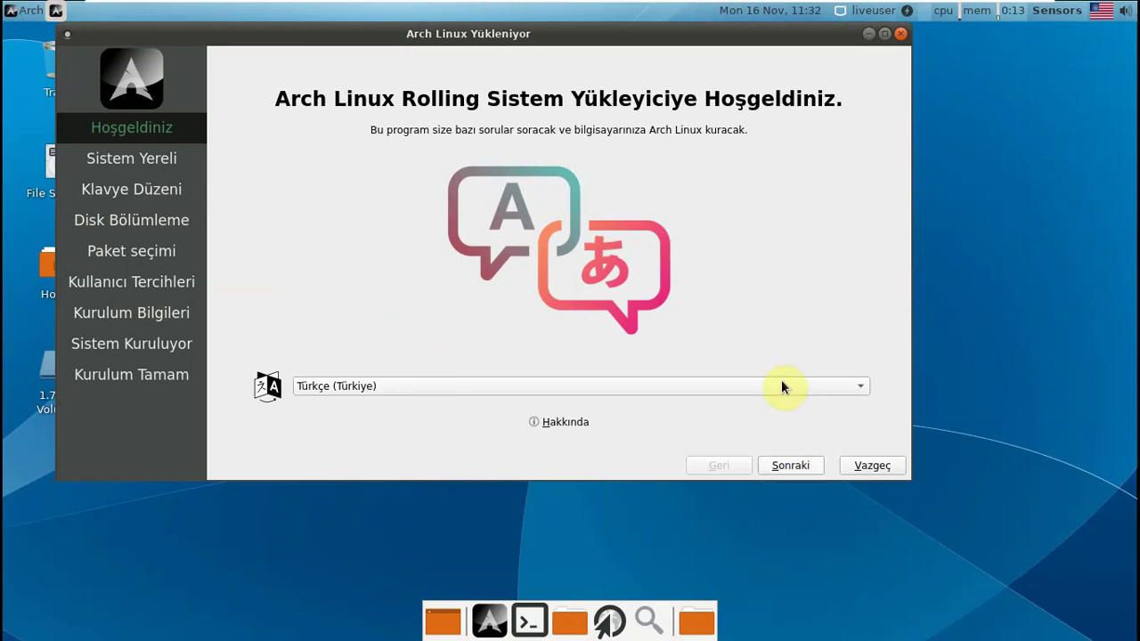
click(765, 465)
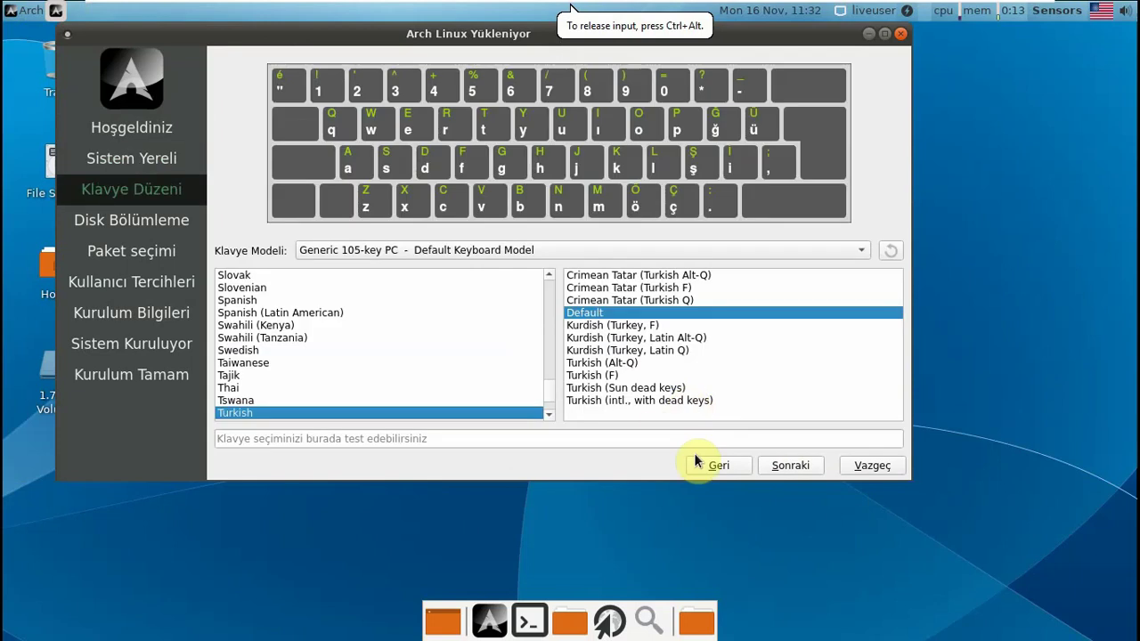
- Test the Turkish keyboard layout, then choose Diski sil to erase the 20 GiB disk
click(378, 442)
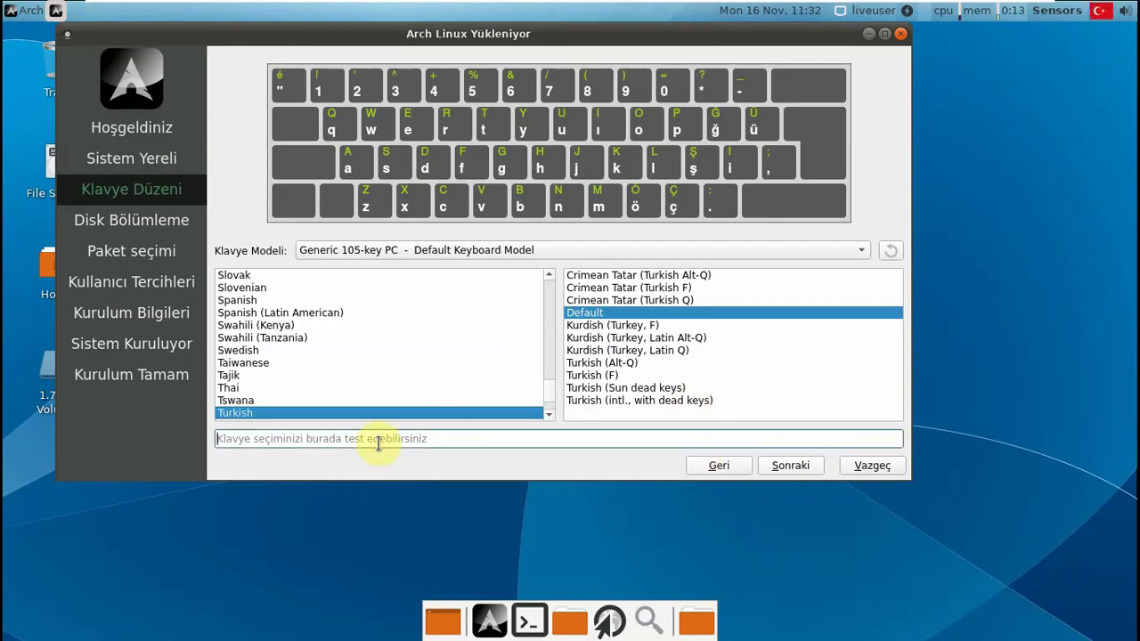
text(şasidlşalsdknaaand)
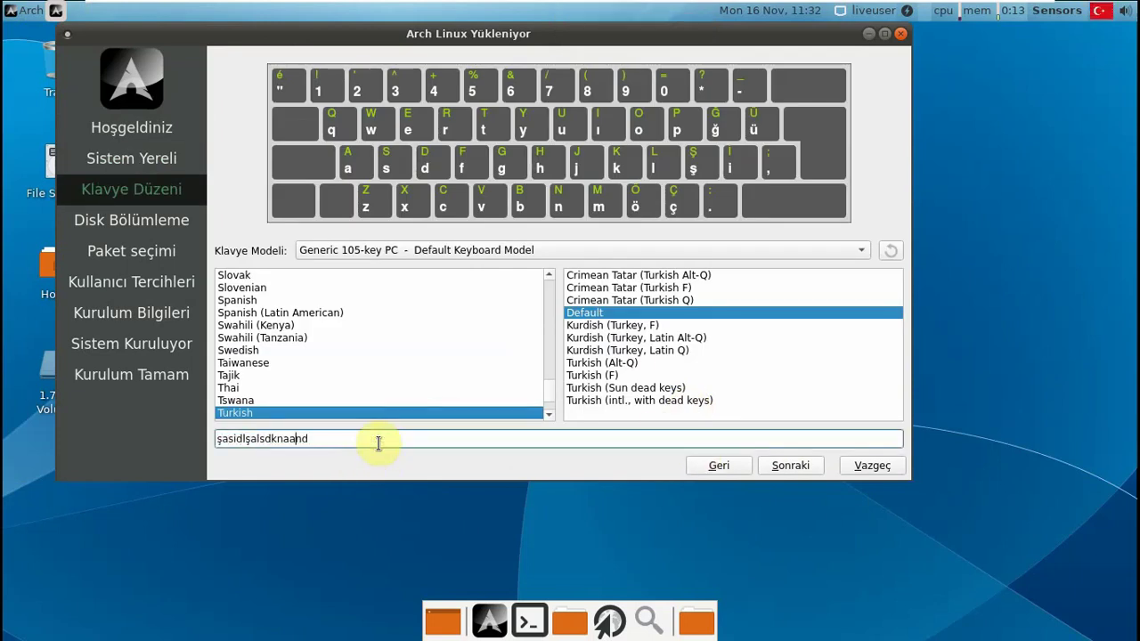
text(!!'!'2424)
click(792, 465)
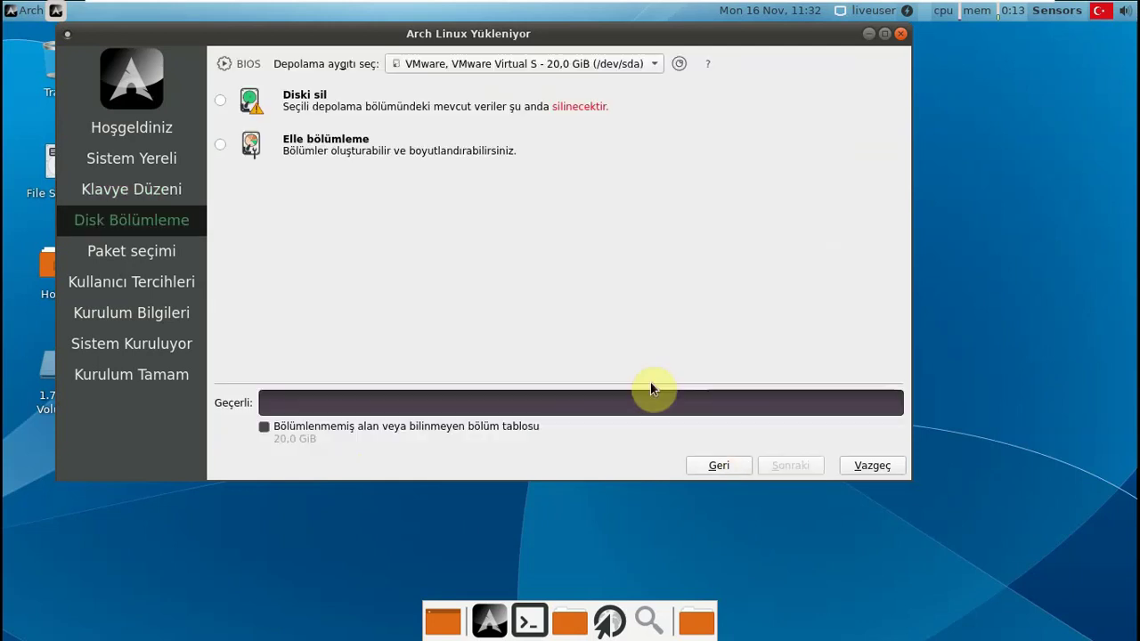
click(221, 100)
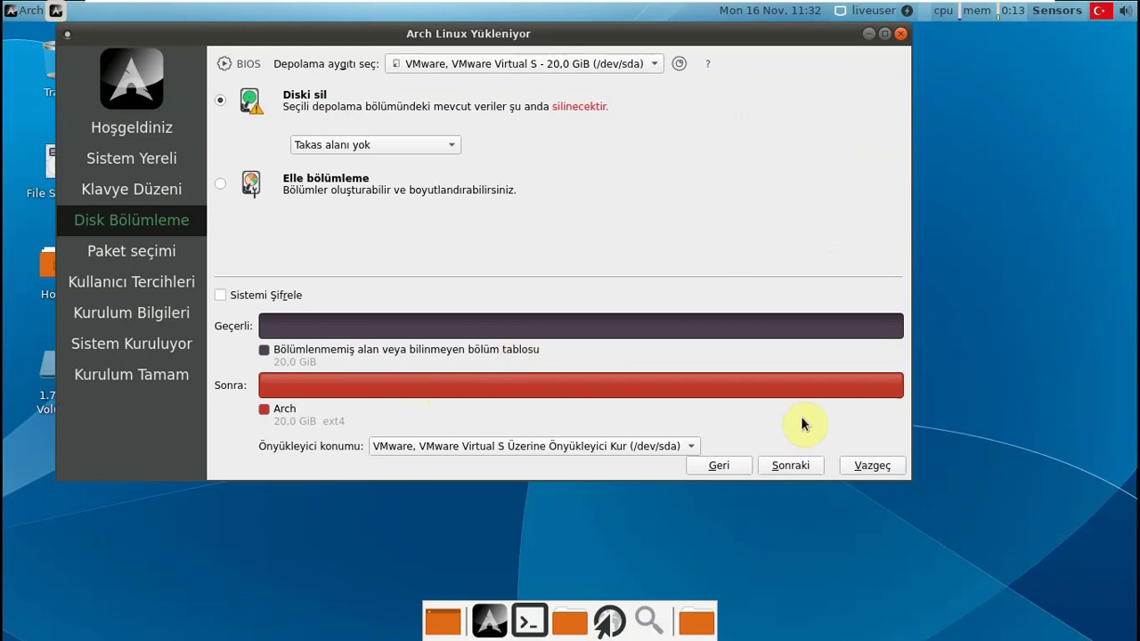
click(792, 466)
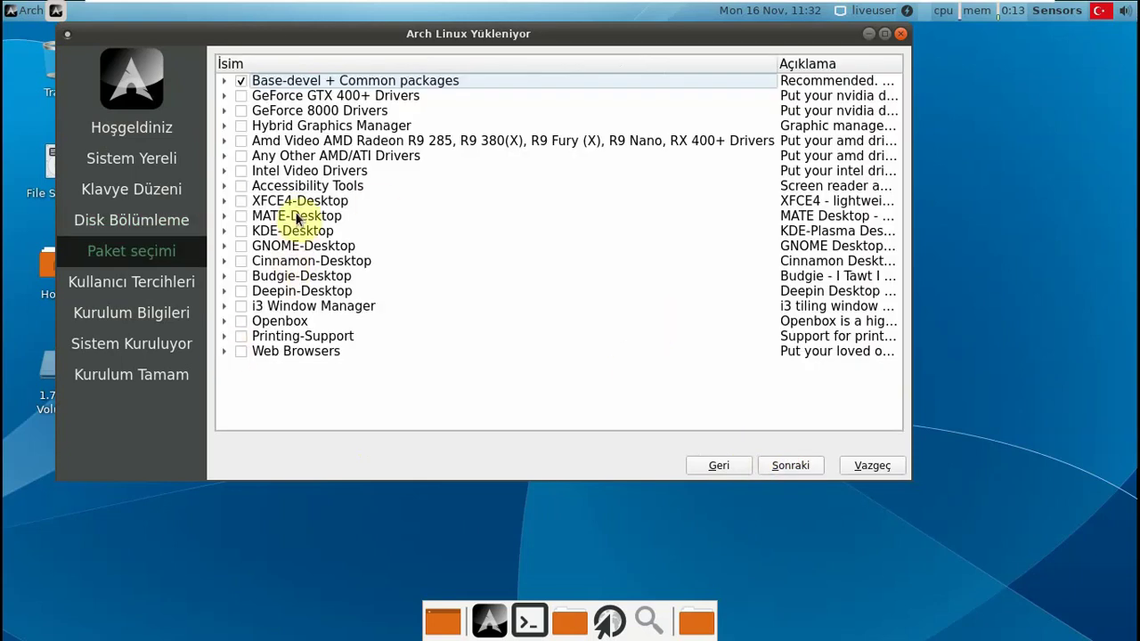
- Try the GPU driver groups and the GNOME, Deepin, KDE and Cinnamon desktop options
click(242, 246)
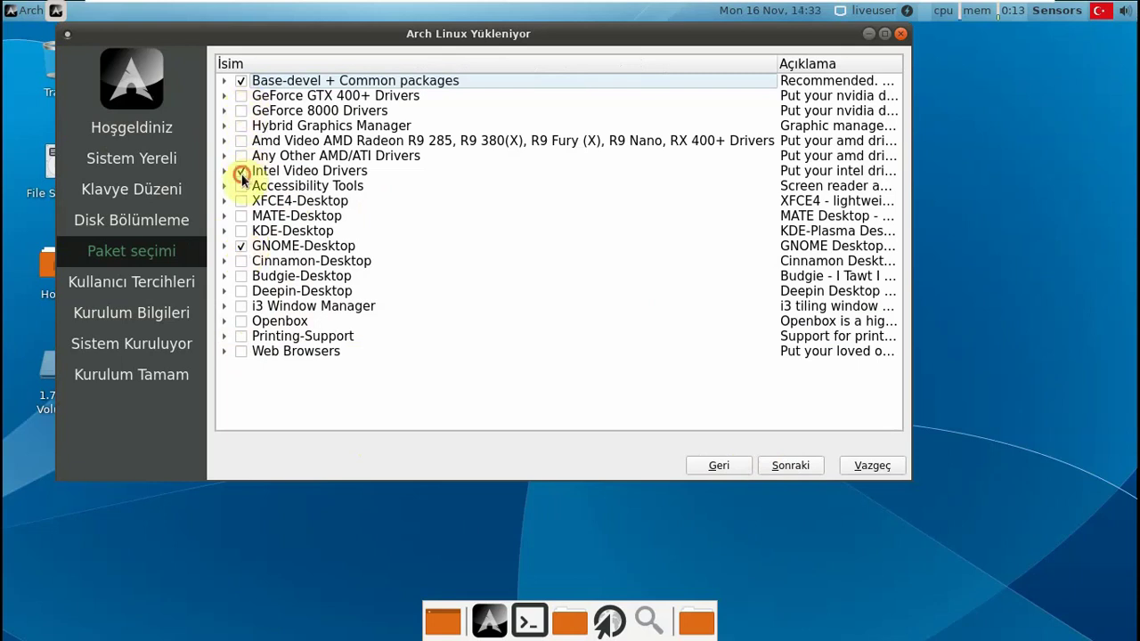
click(242, 143)
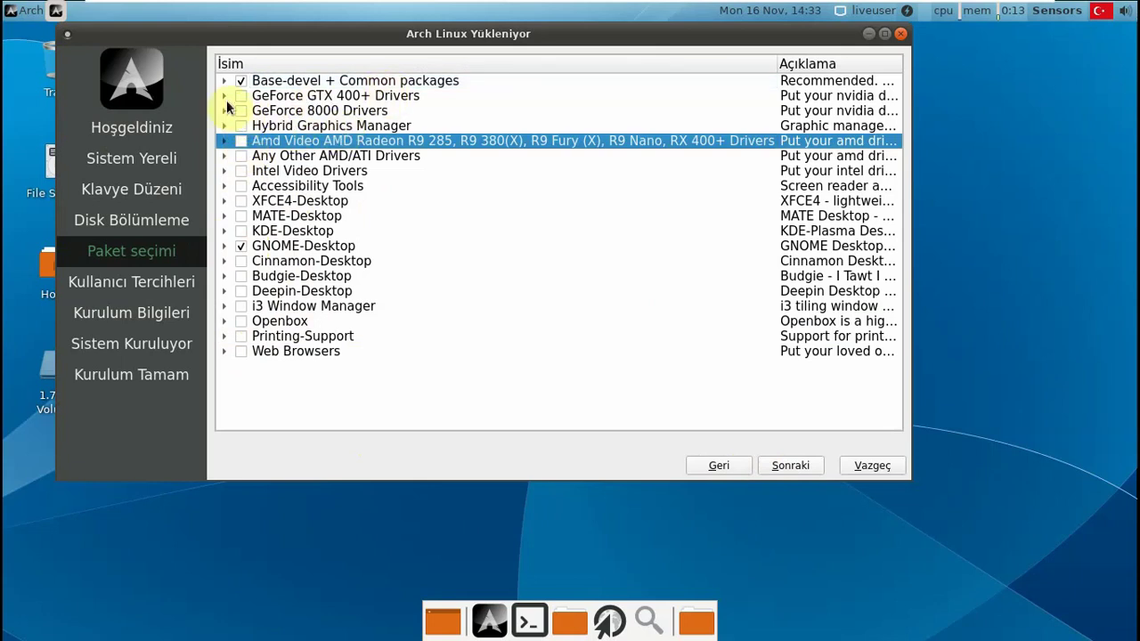
click(234, 97)
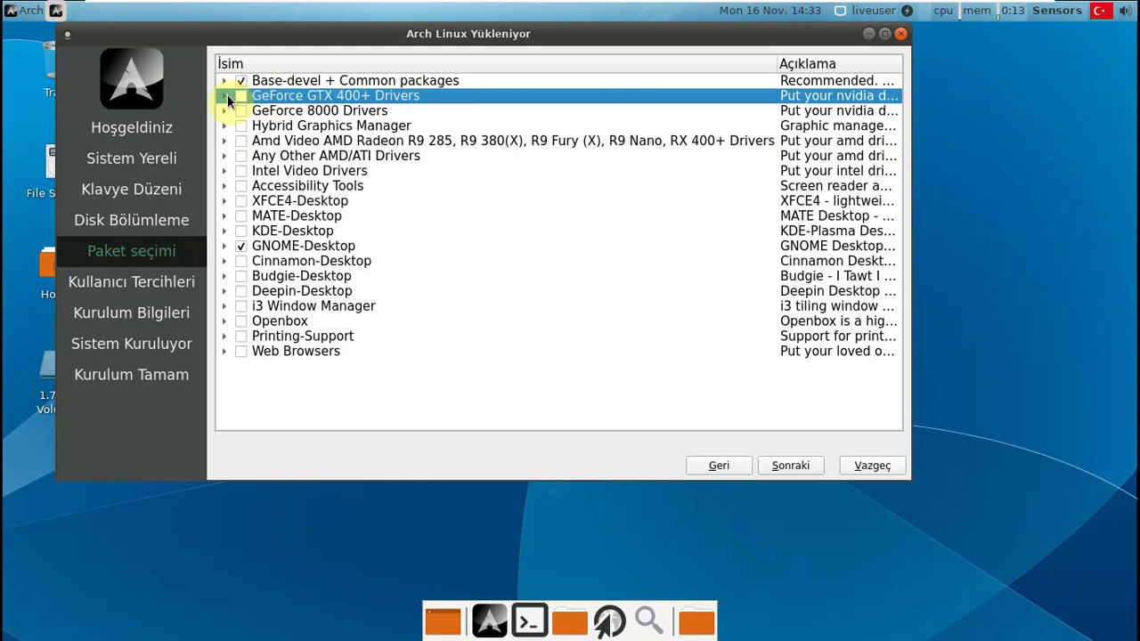
click(227, 95)
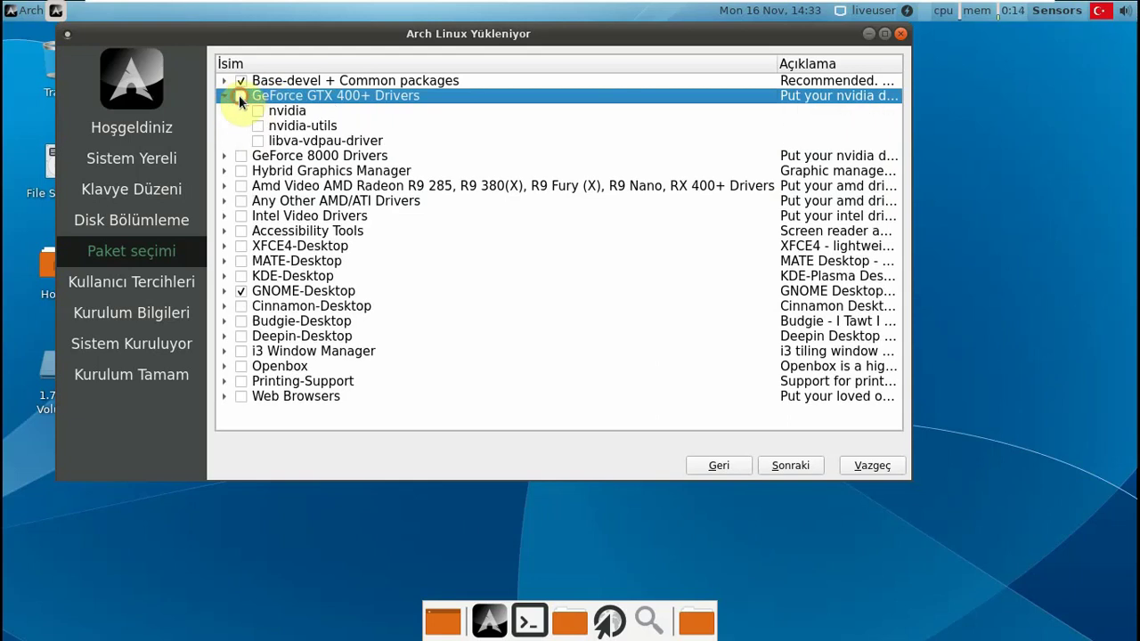
click(238, 94)
click(225, 95)
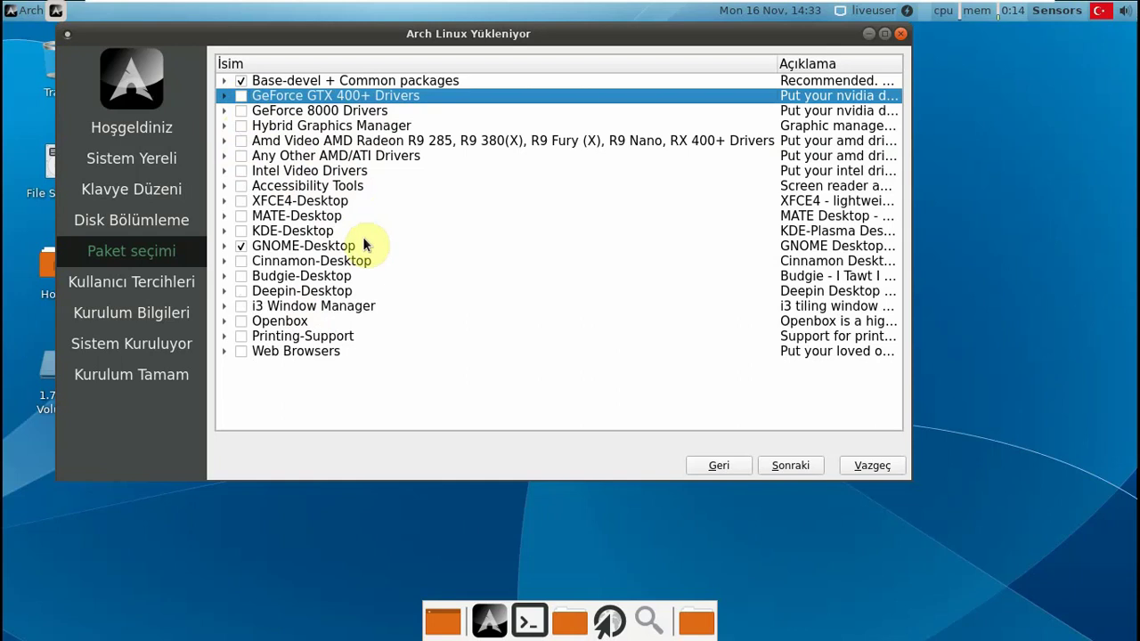
click(241, 246)
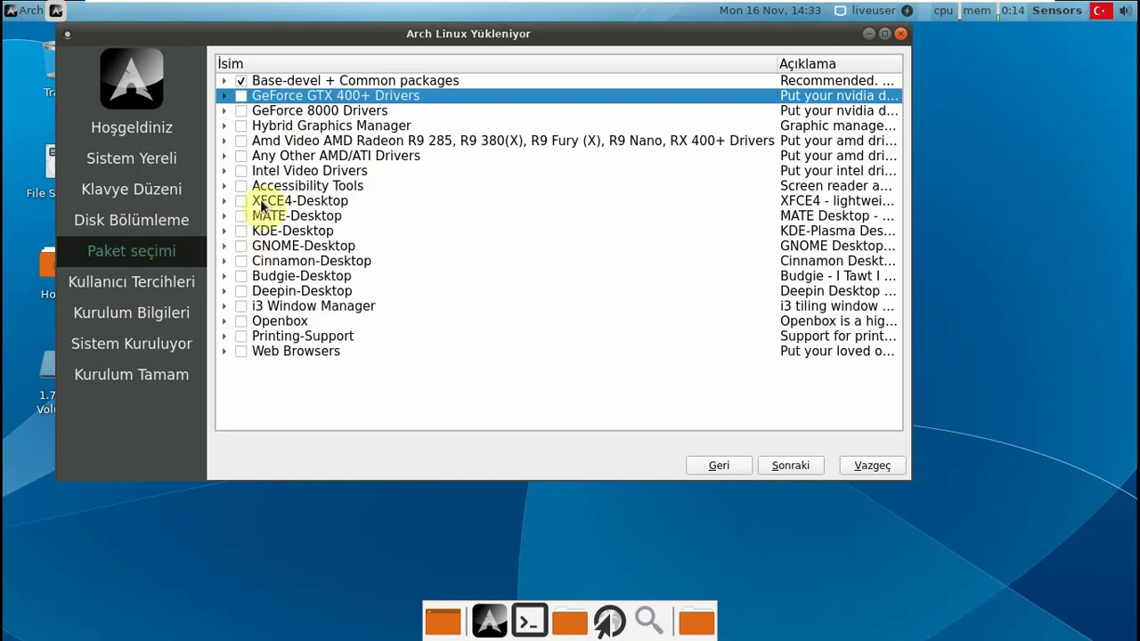
click(242, 291)
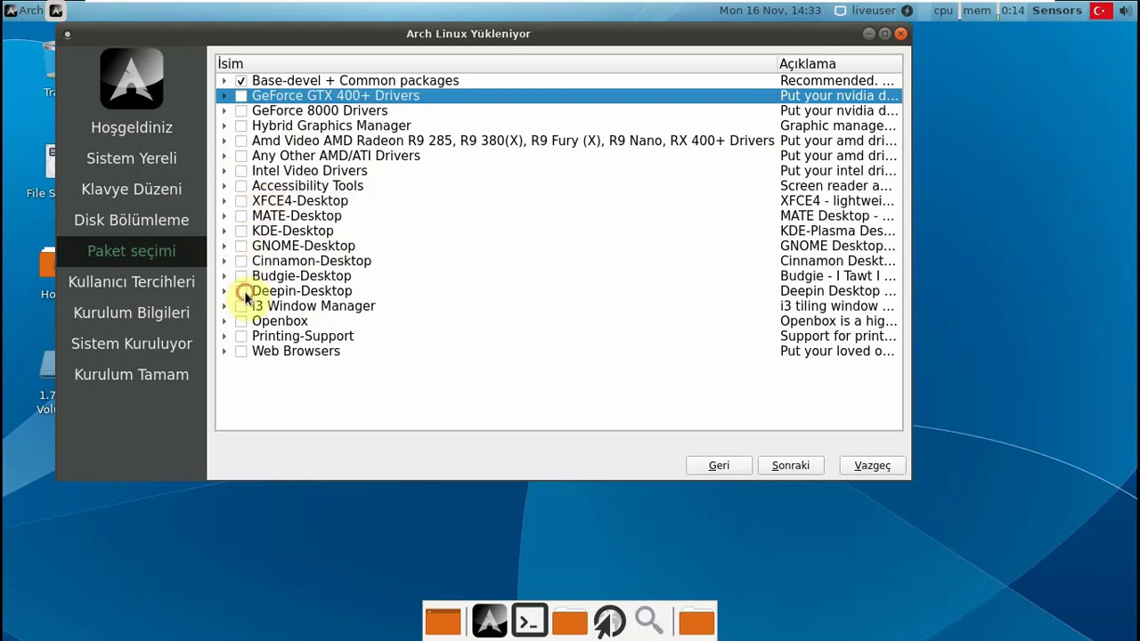
click(242, 292)
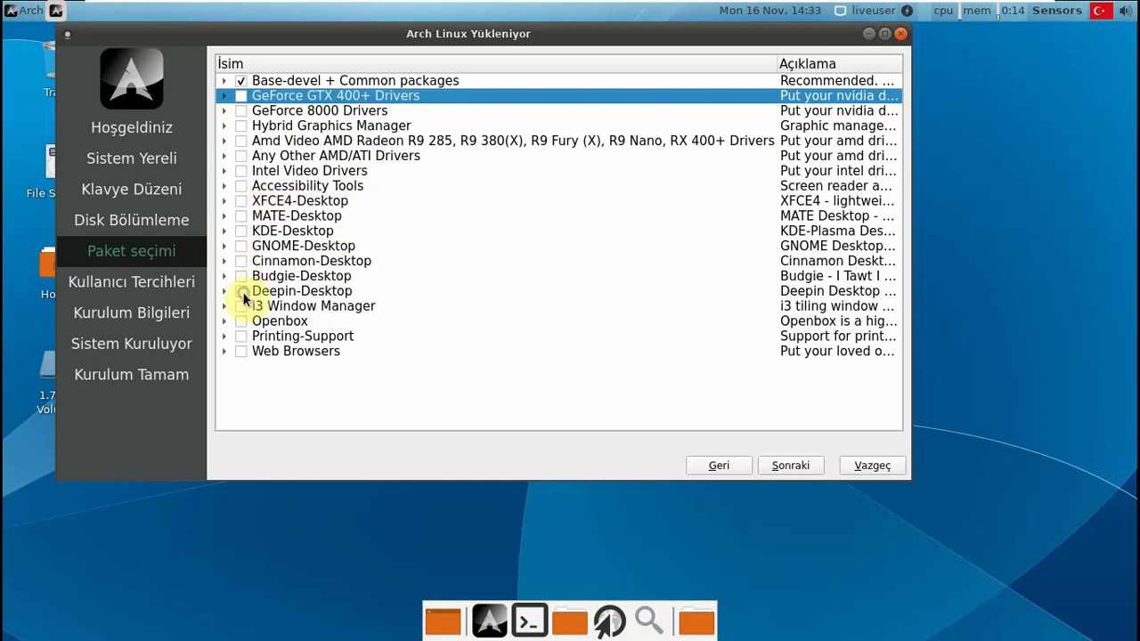
click(240, 230)
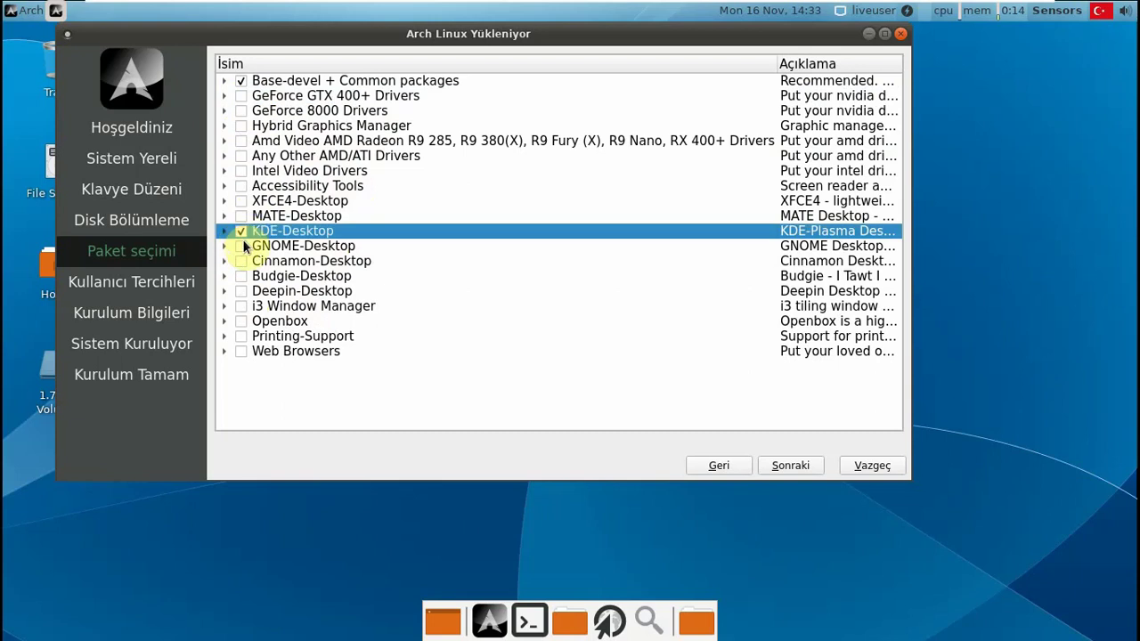
click(241, 261)
click(240, 248)
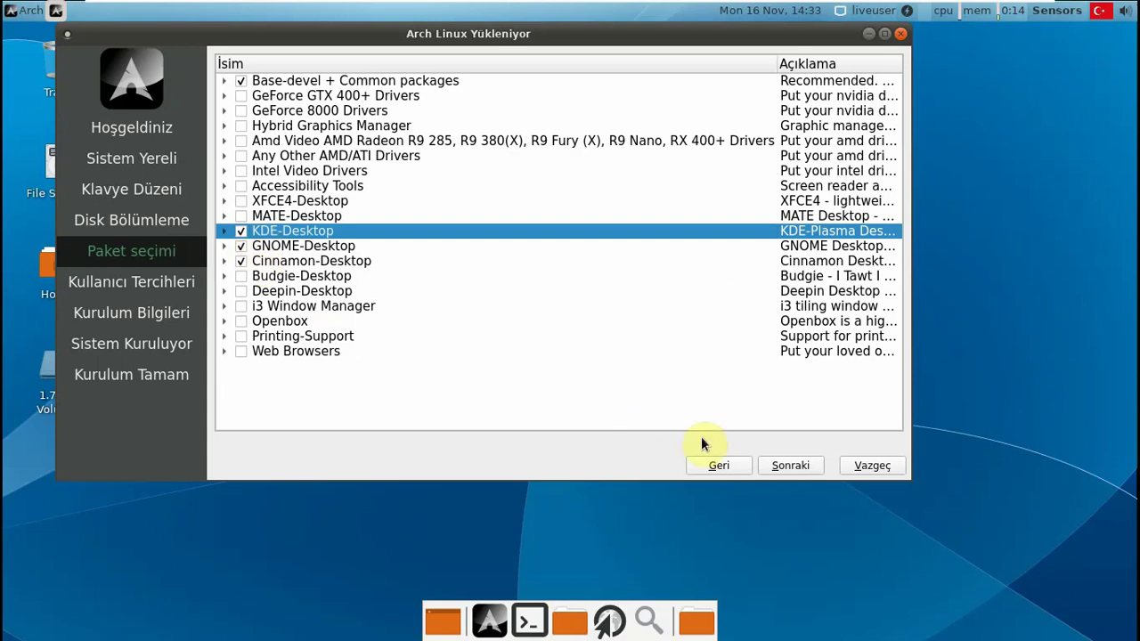
- Inspect the Printing-Support and Web Browsers groups, leaving Printing-Support unticked
click(233, 353)
click(229, 339)
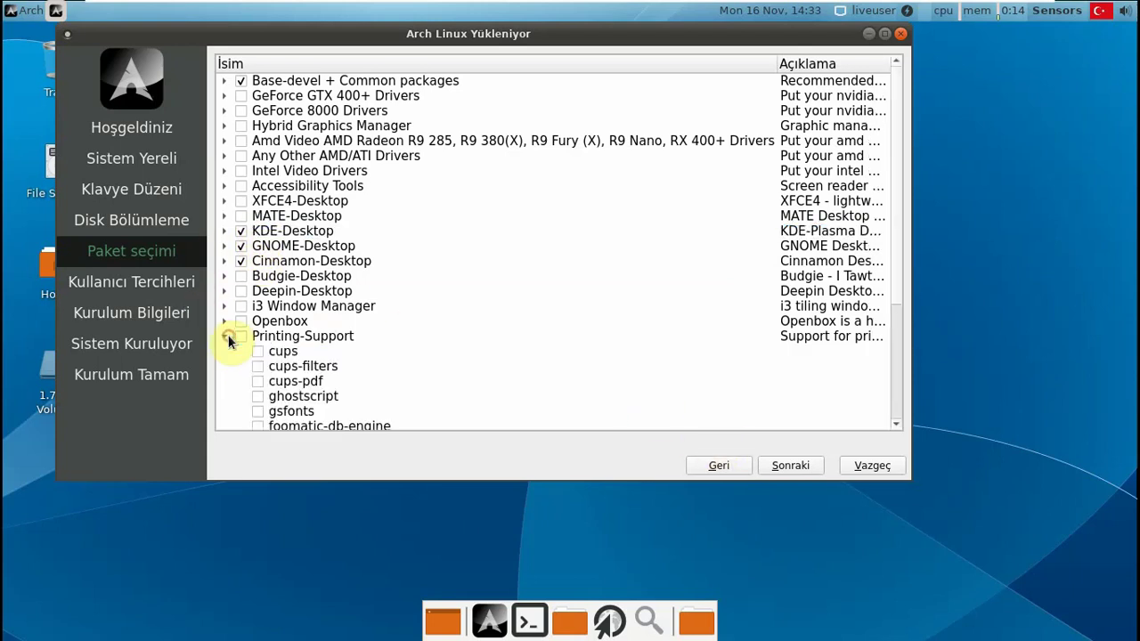
scroll(254, 330, down, 1)
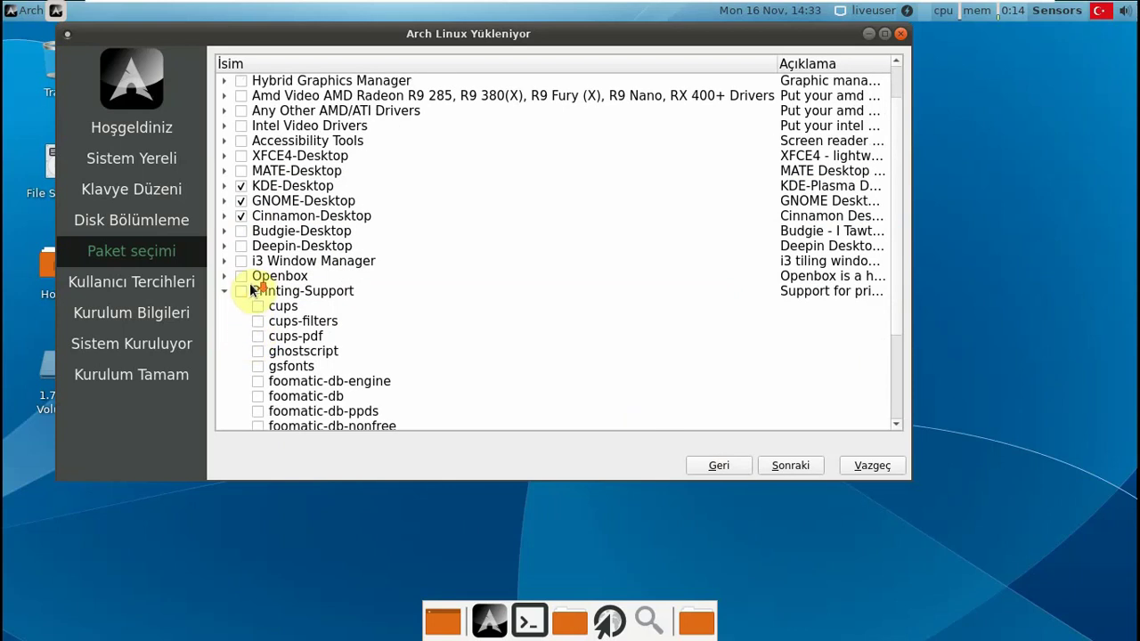
click(242, 292)
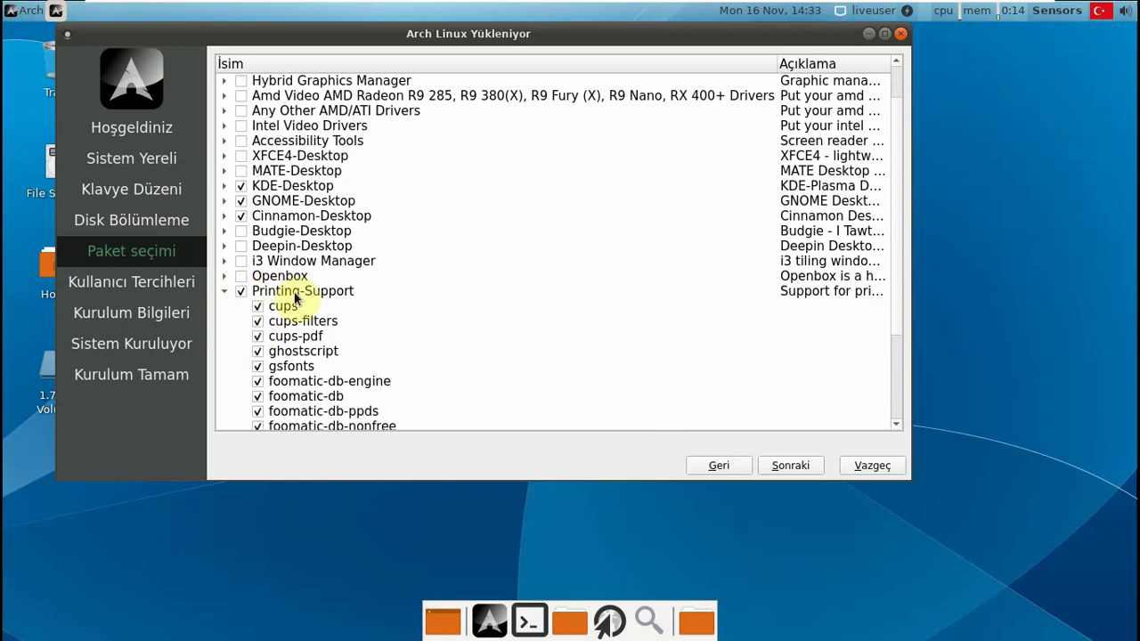
click(225, 292)
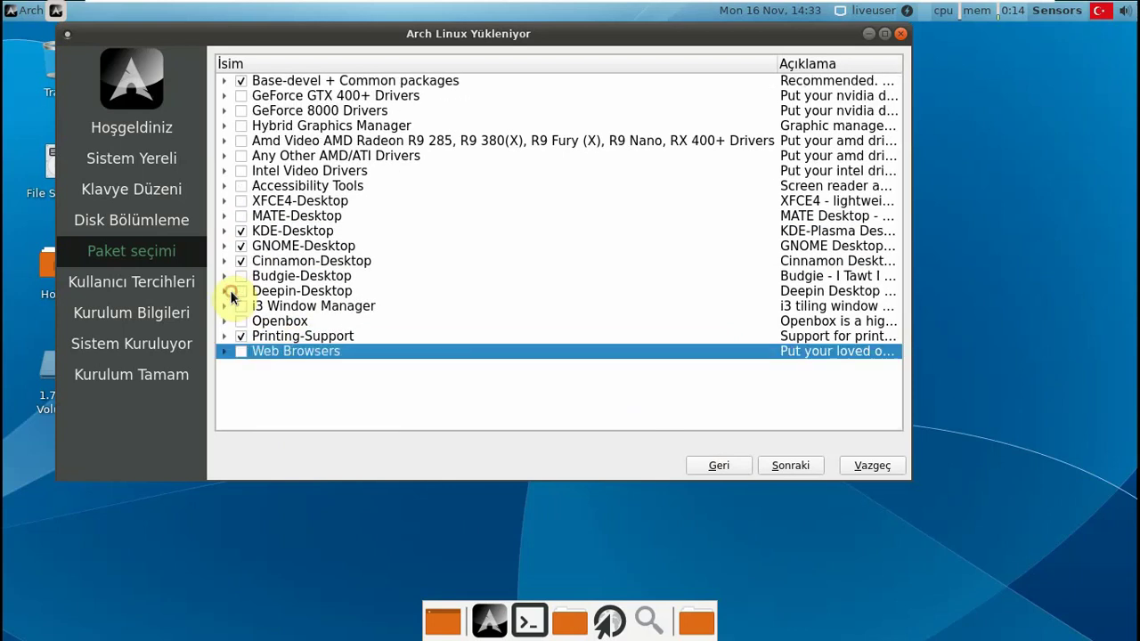
click(227, 351)
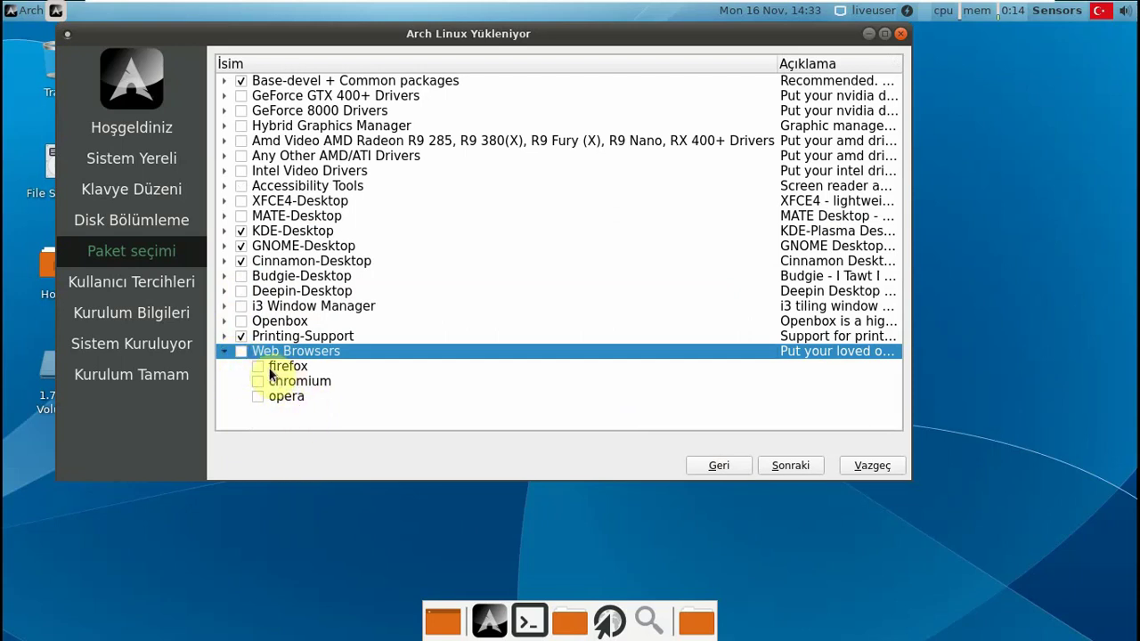
click(224, 352)
click(240, 337)
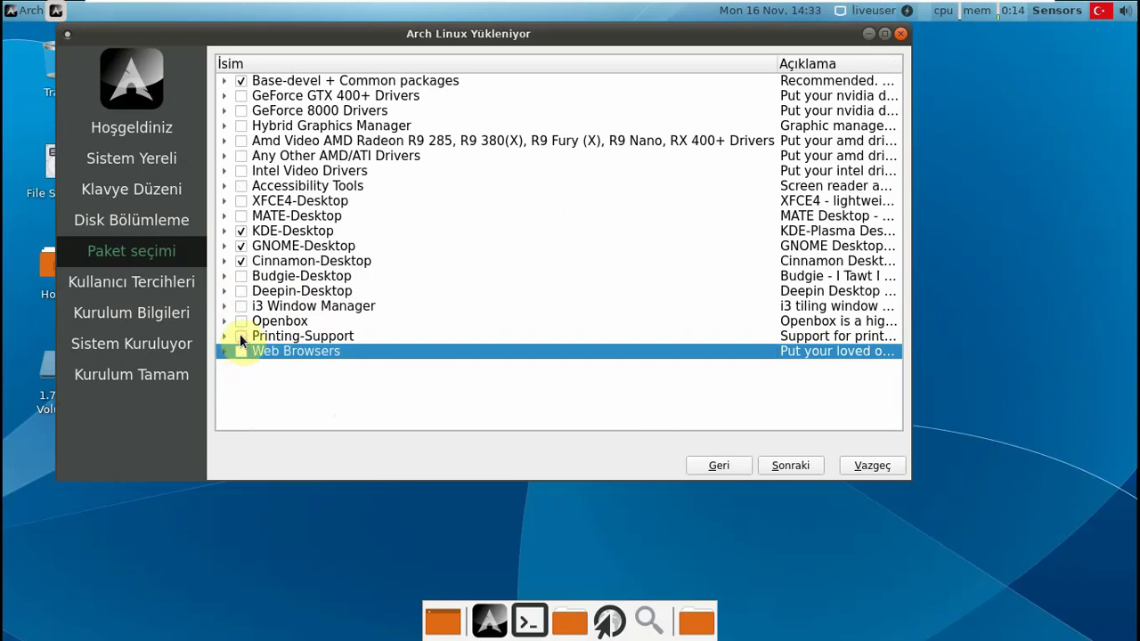
- Untick KDE and GNOME so Cinnamon-Desktop is the only desktop besides Base-devel
click(241, 231)
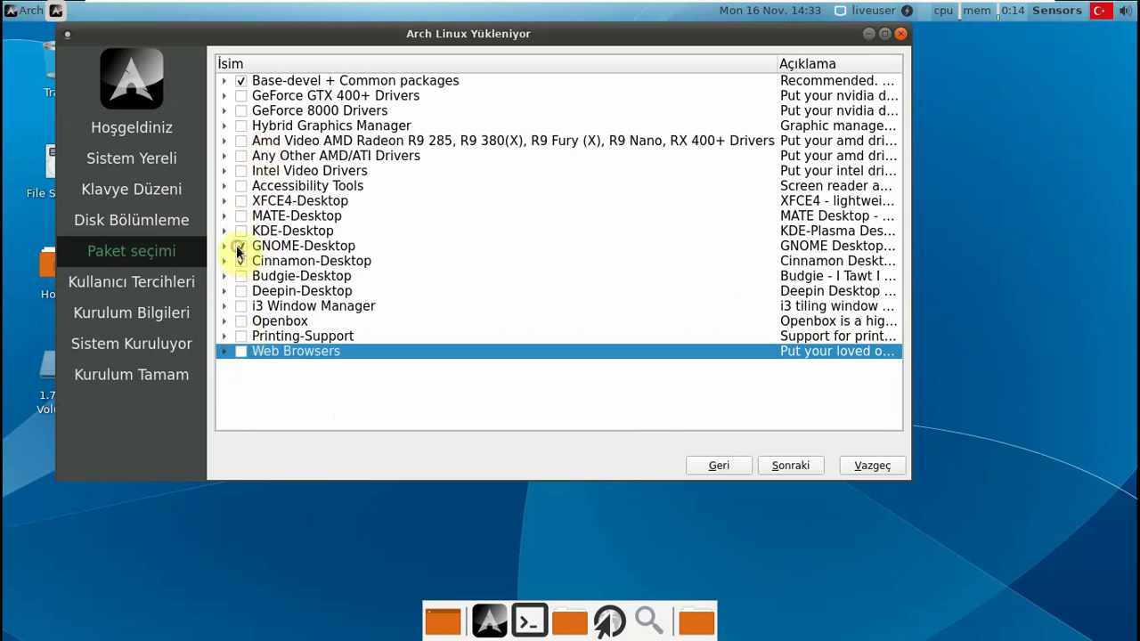
click(239, 247)
click(240, 261)
click(259, 261)
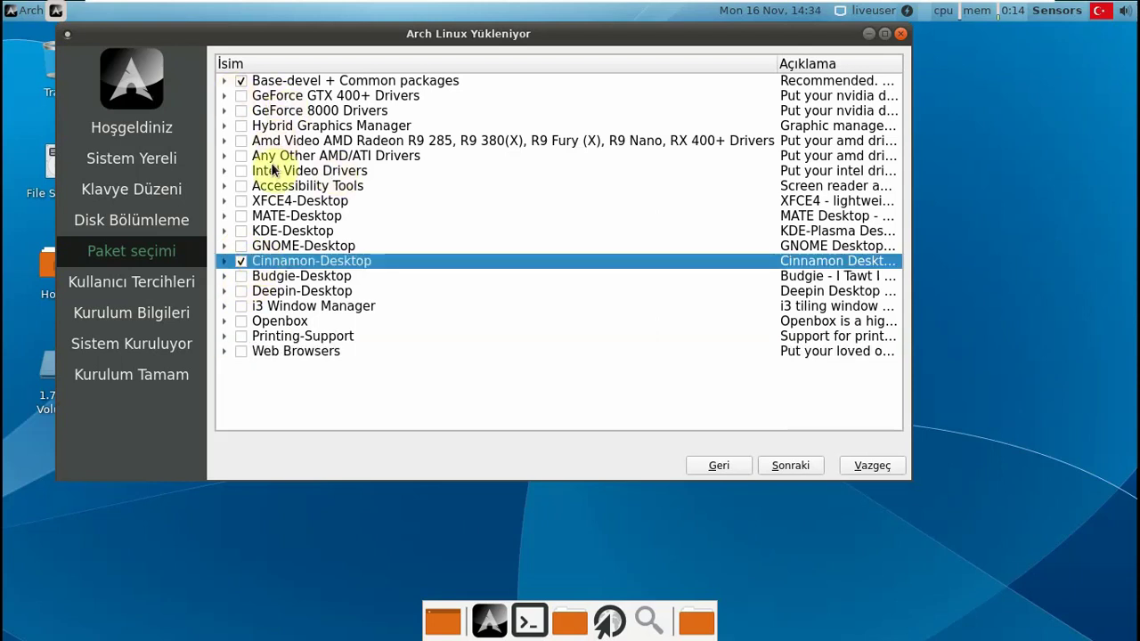
click(223, 81)
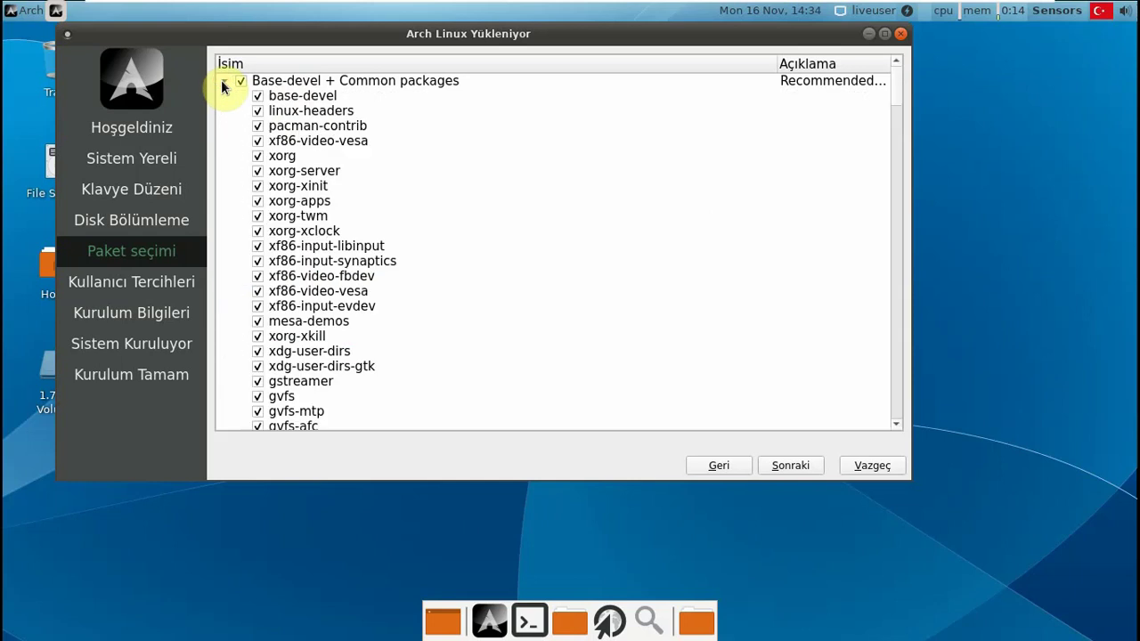
click(224, 83)
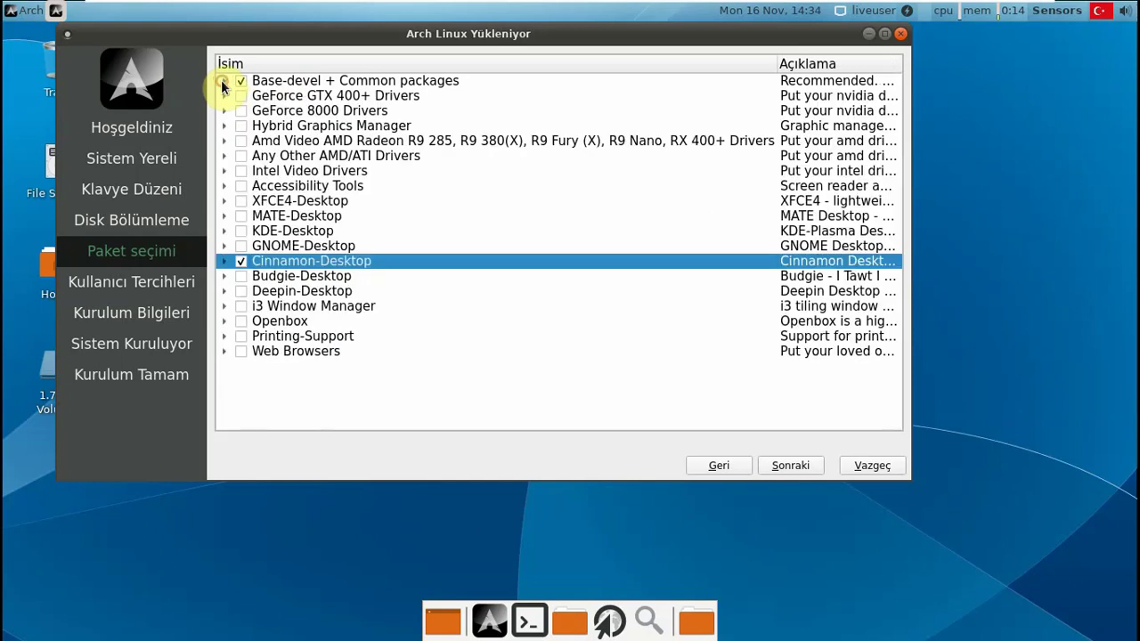
click(789, 466)
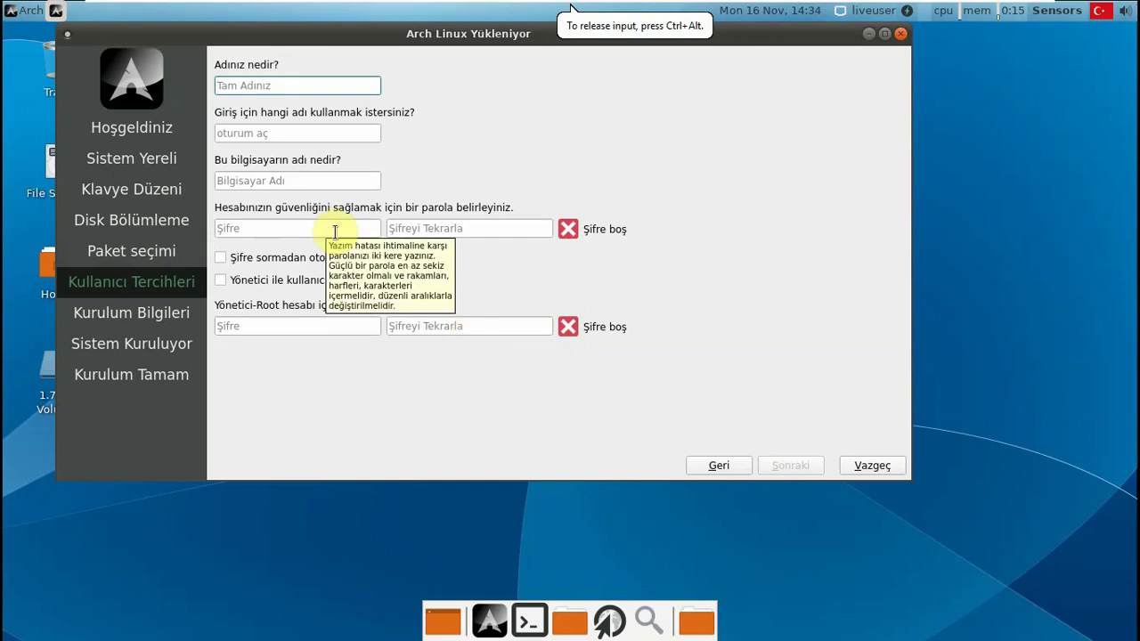
text(arch)
key(Tab)
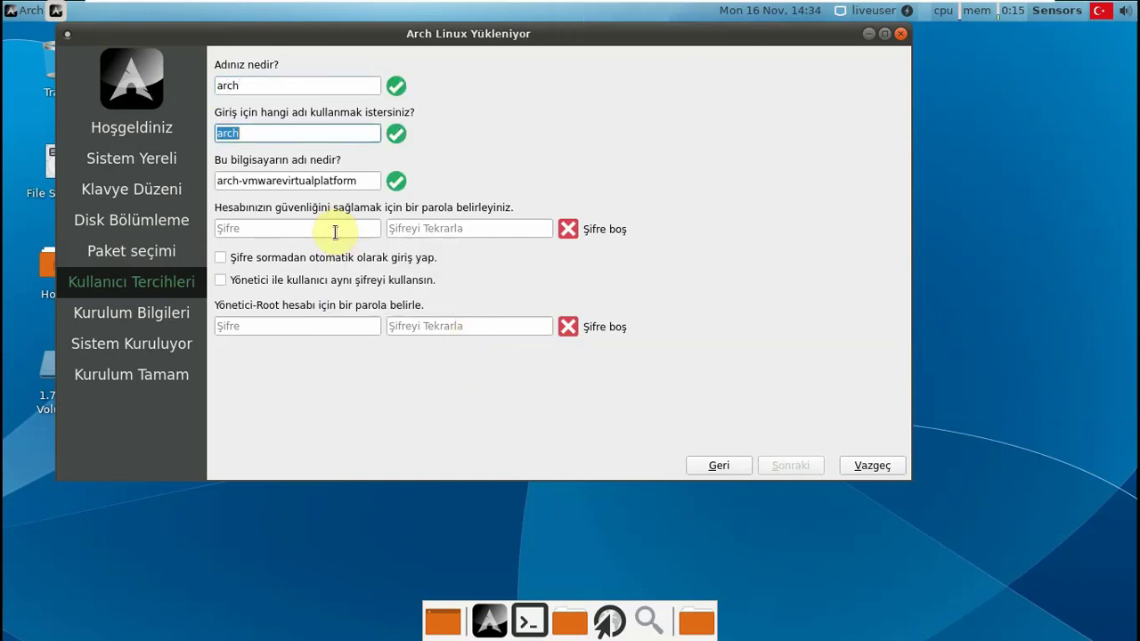
key(Tab)
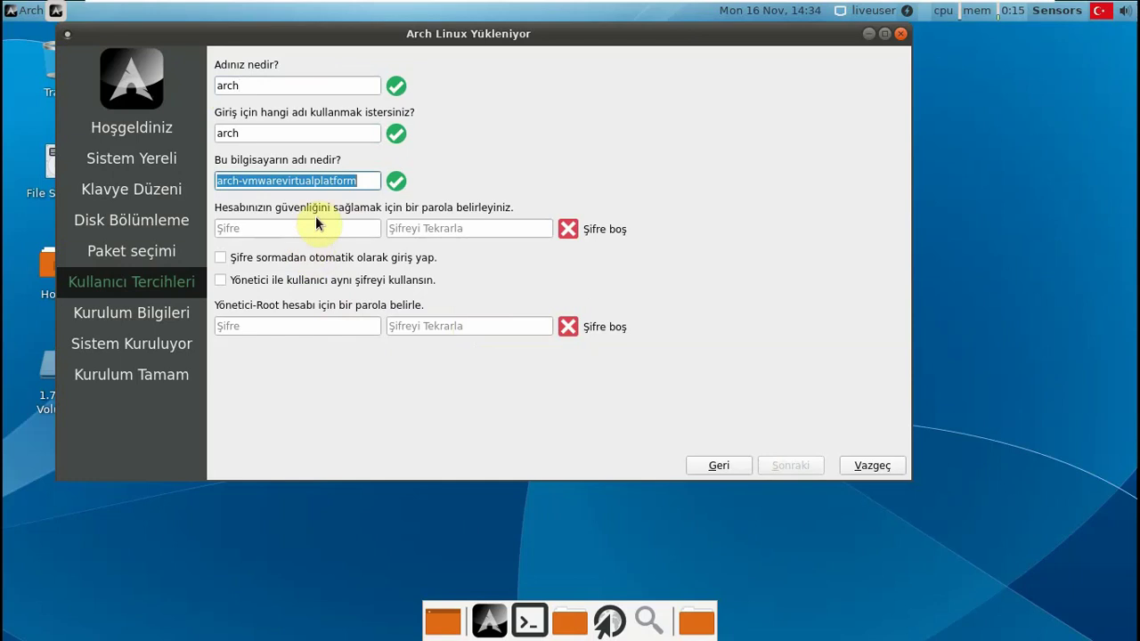
click(306, 225)
text(123456)
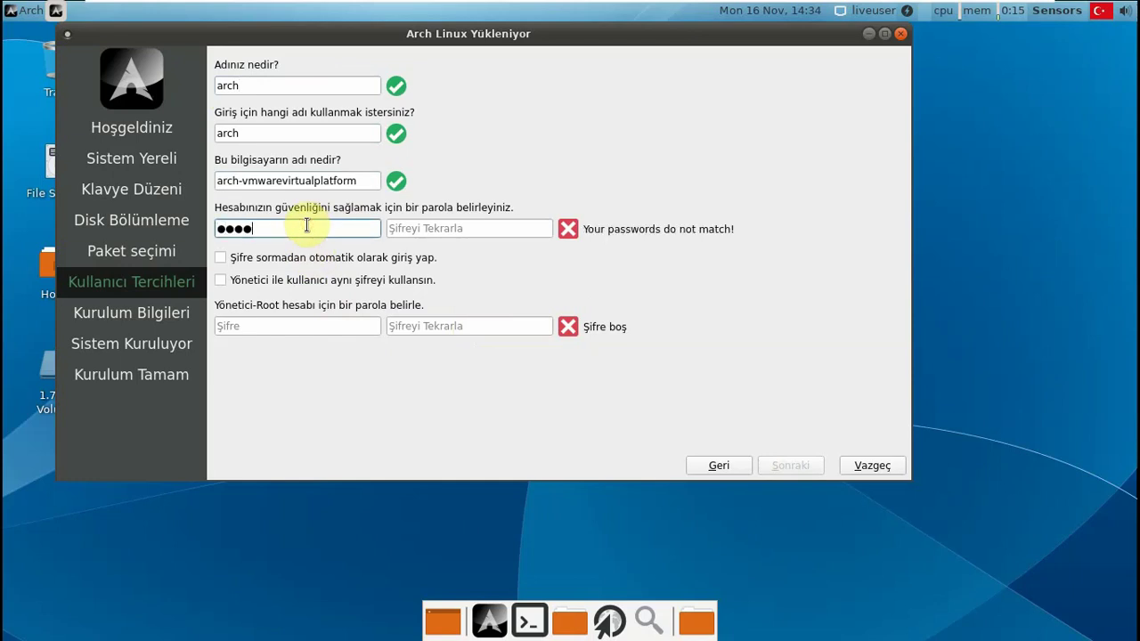
key(Tab)
text(123456)
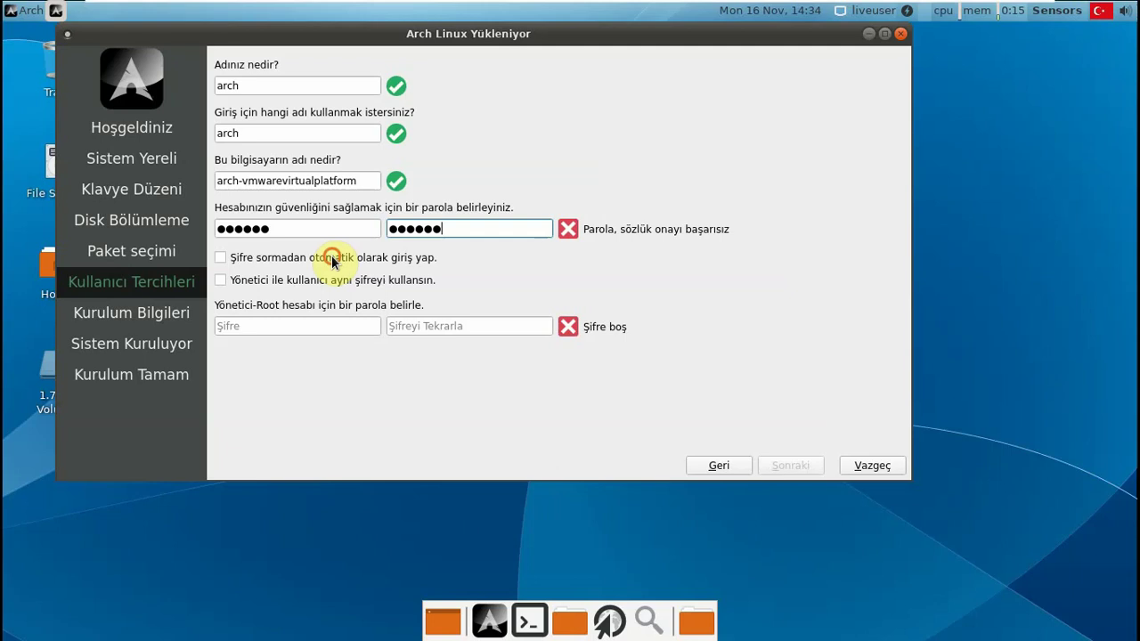
click(328, 259)
click(308, 280)
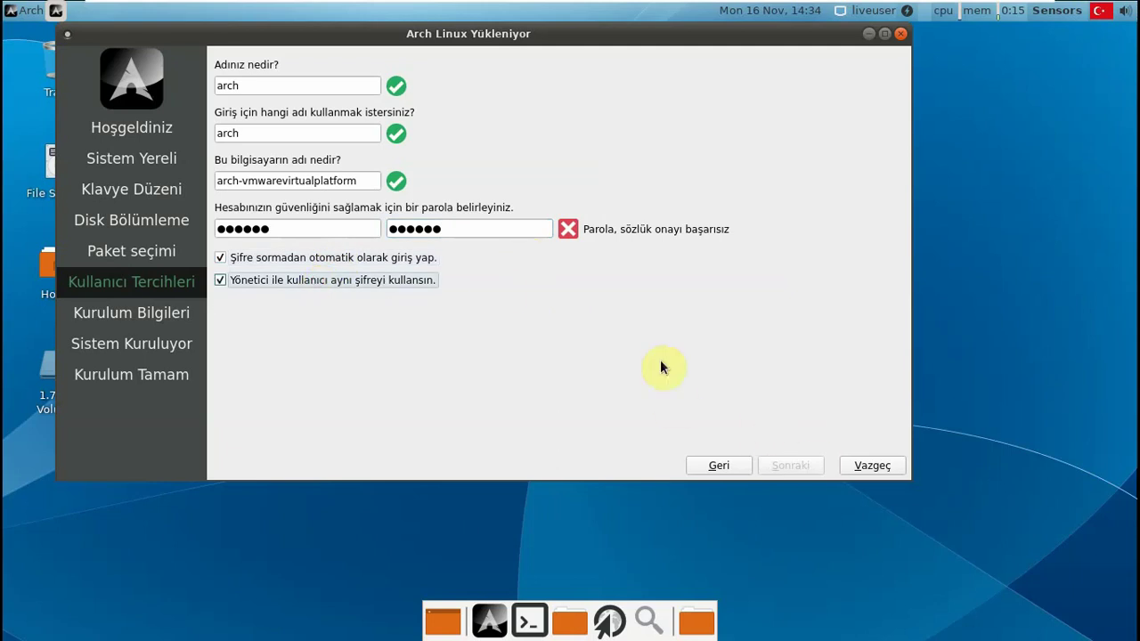
click(354, 232)
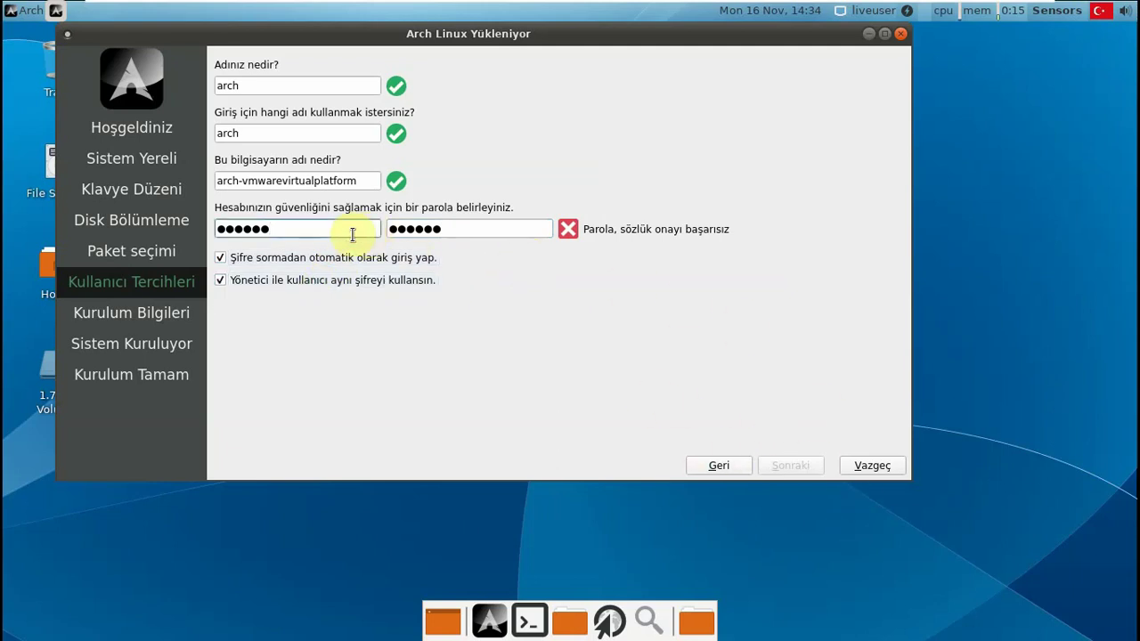
text(123)
key(Tab)
key(Tab)
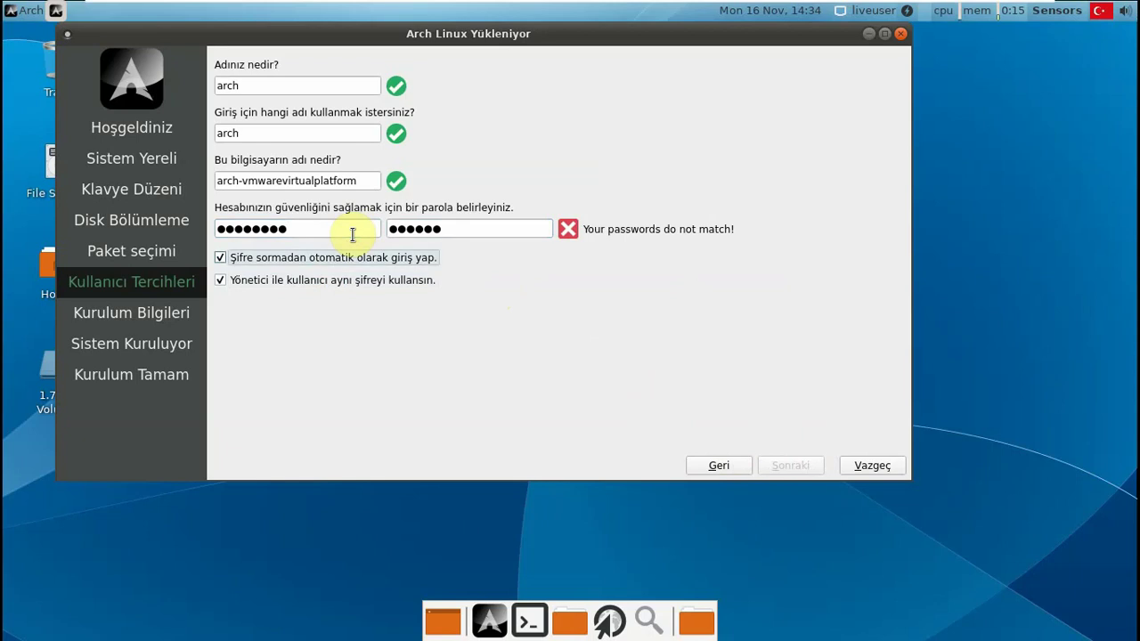
click(454, 230)
text(78)
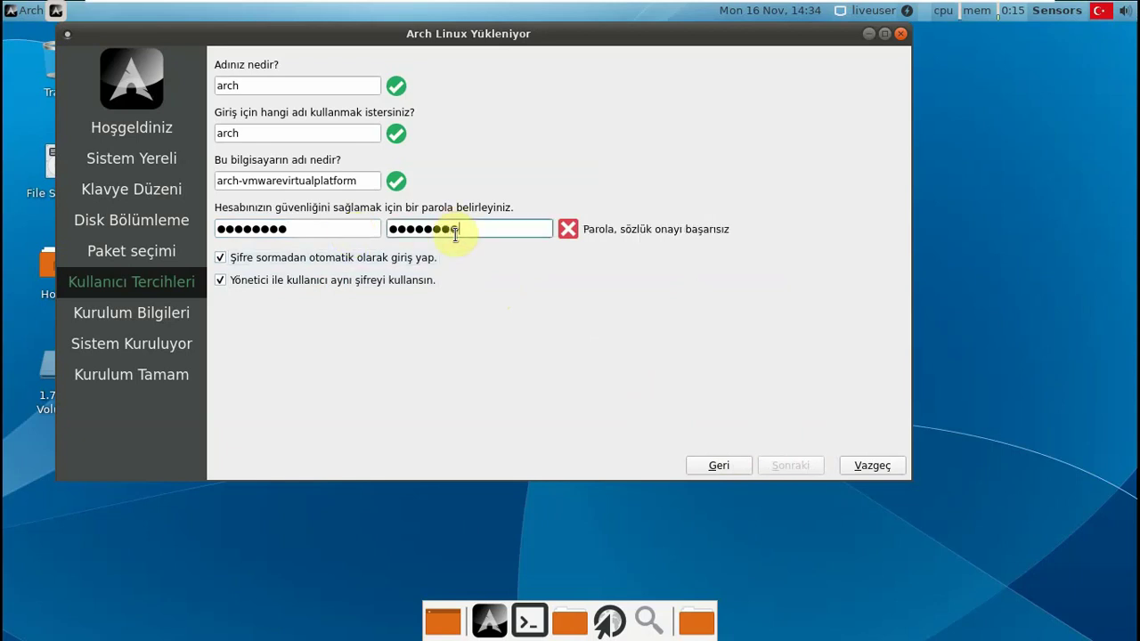
double_click(331, 225)
text(1)
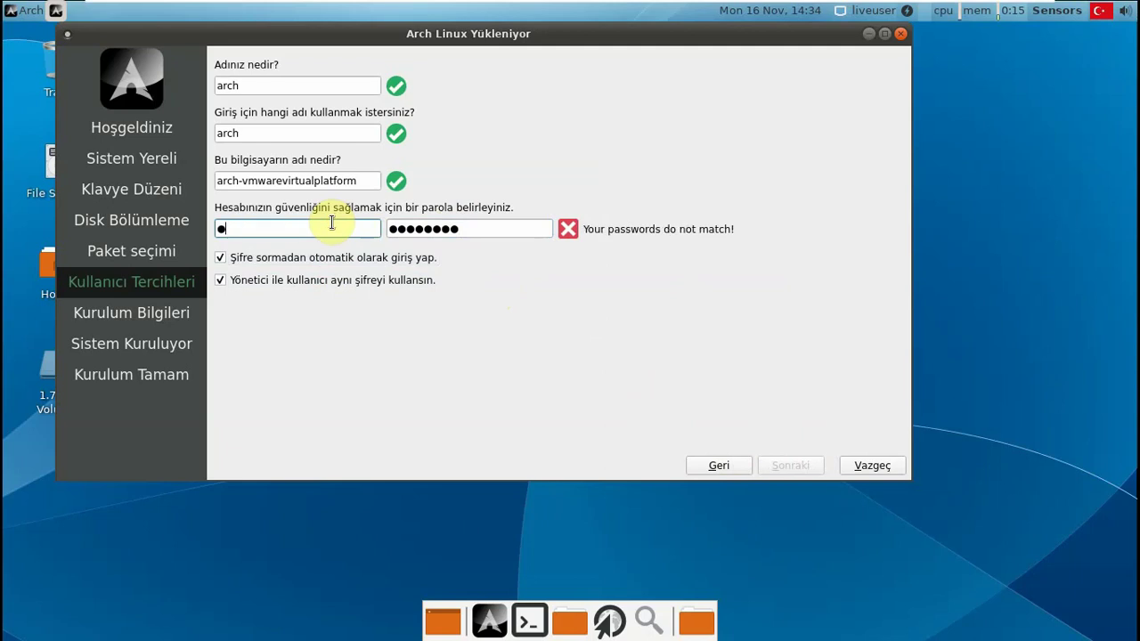
key(BackSpace)
text(1234567890)
key(Tab)
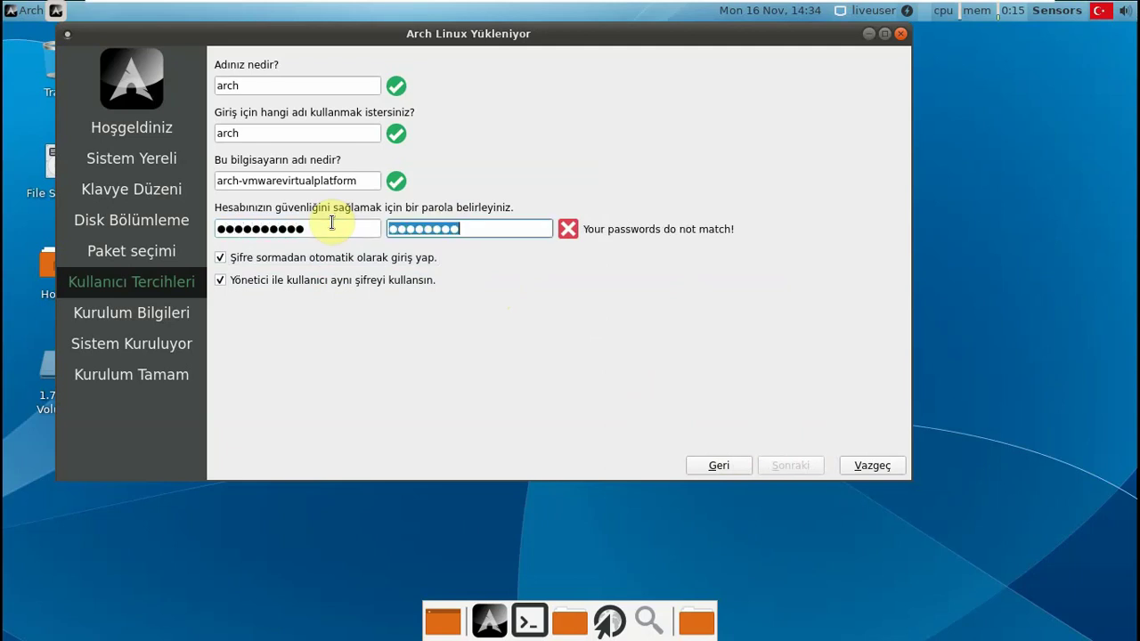
text(1234567890)
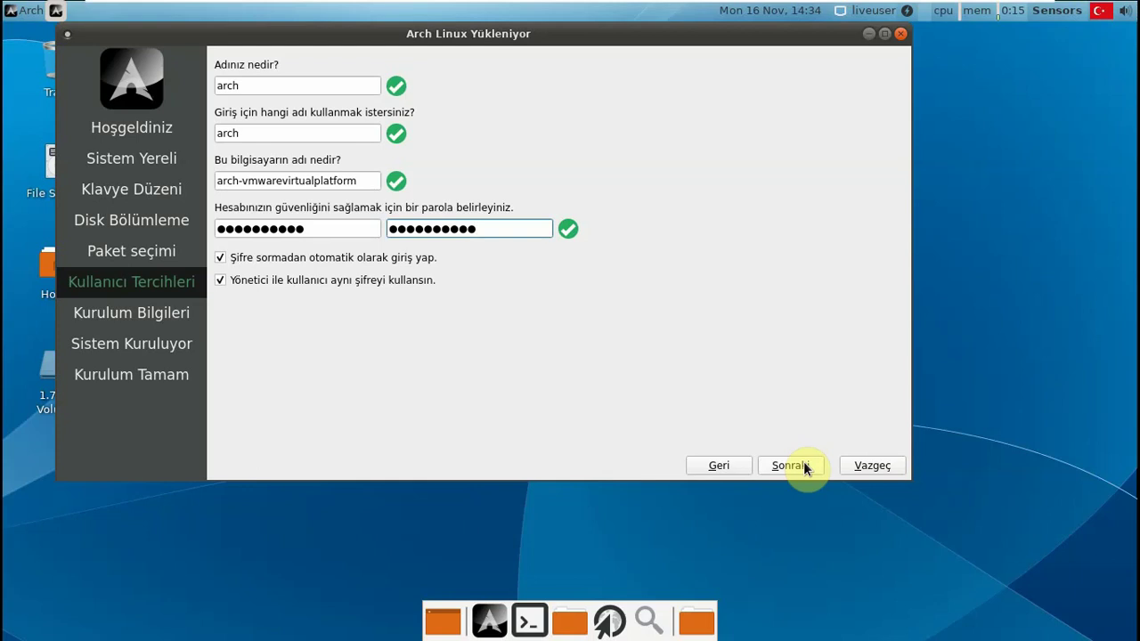
- Go back two steps to Disk Bölümleme, choose Elle bölümleme (manual partitioning) and continue with Sonraki
click(702, 466)
click(703, 468)
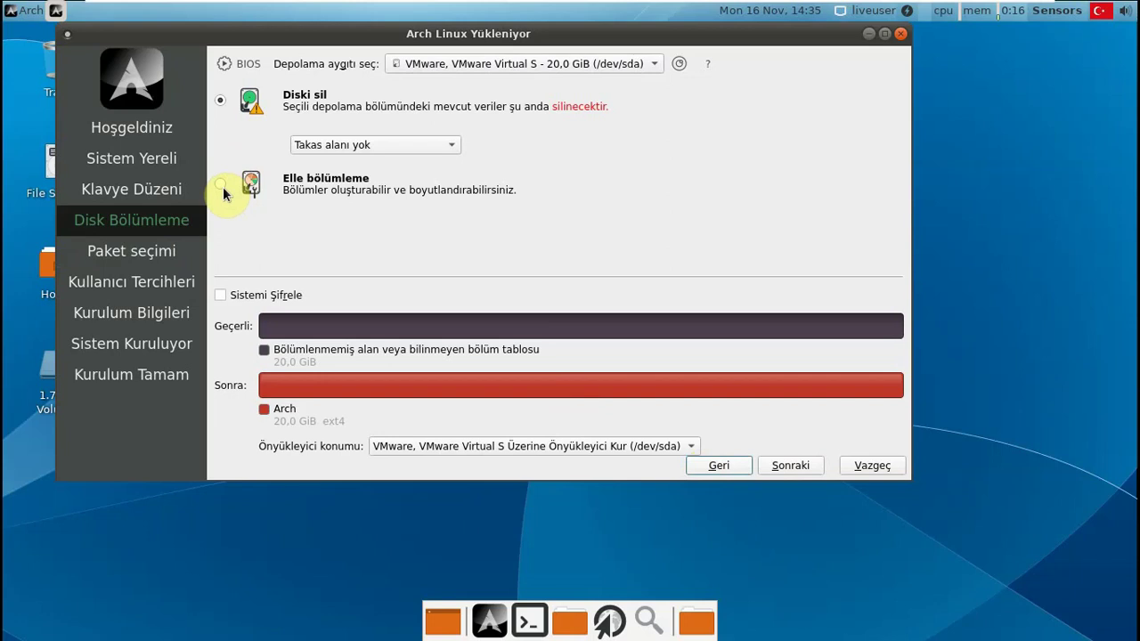
click(221, 185)
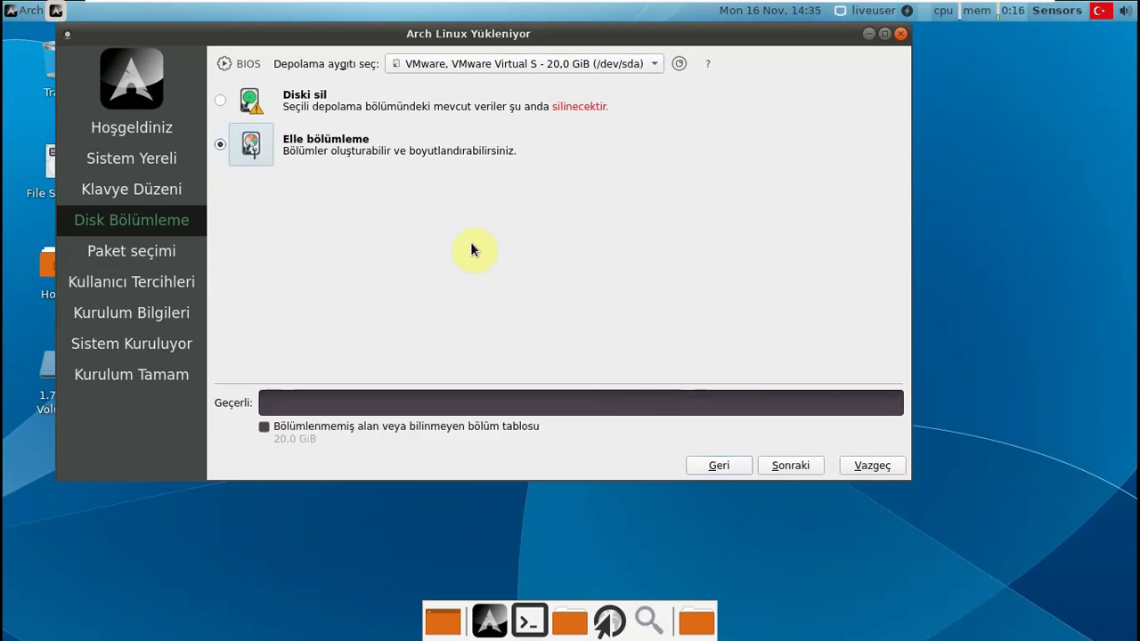
click(797, 468)
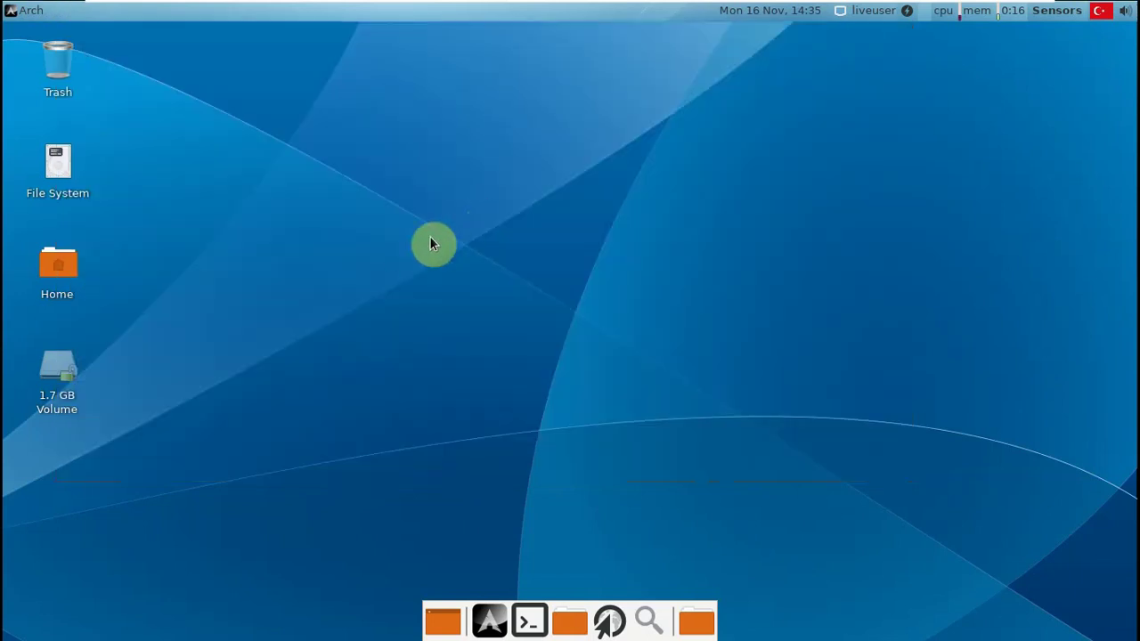
- Exit VMware full-screen mode and release the mouse from the VM with Ctrl+Alt
mouse_move(264, 166)
mouse_down()
mouse_move(754, 473)
mouse_move(293, 213)
mouse_move(257, 162)
mouse_up()
drag(272, 102, 641, 391)
click(1017, 10)
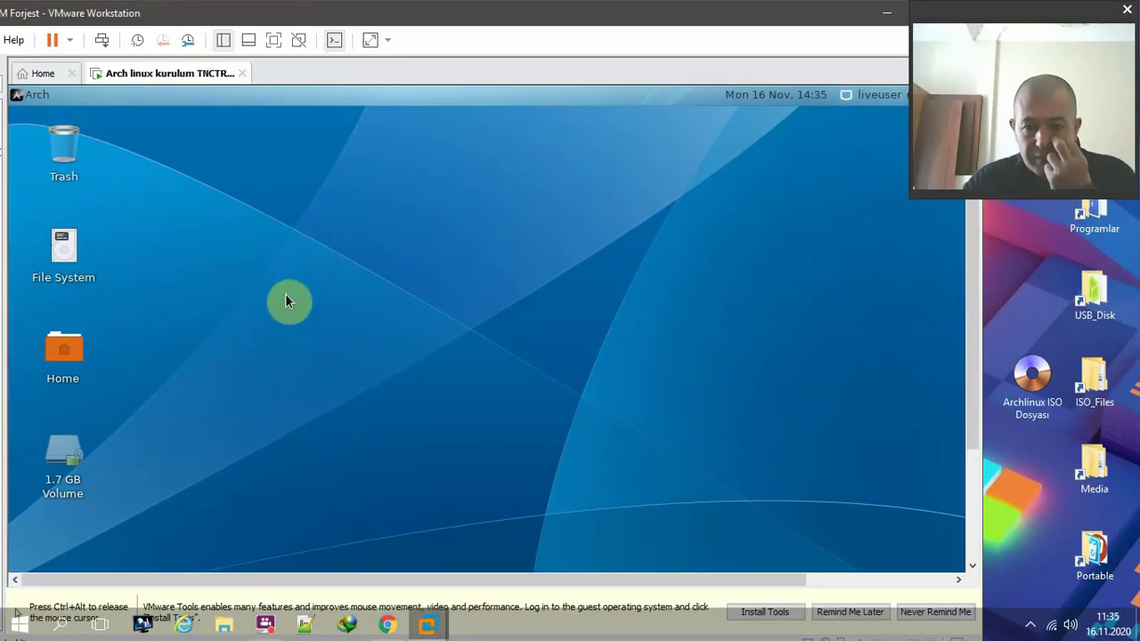
key(ctrl+alt)
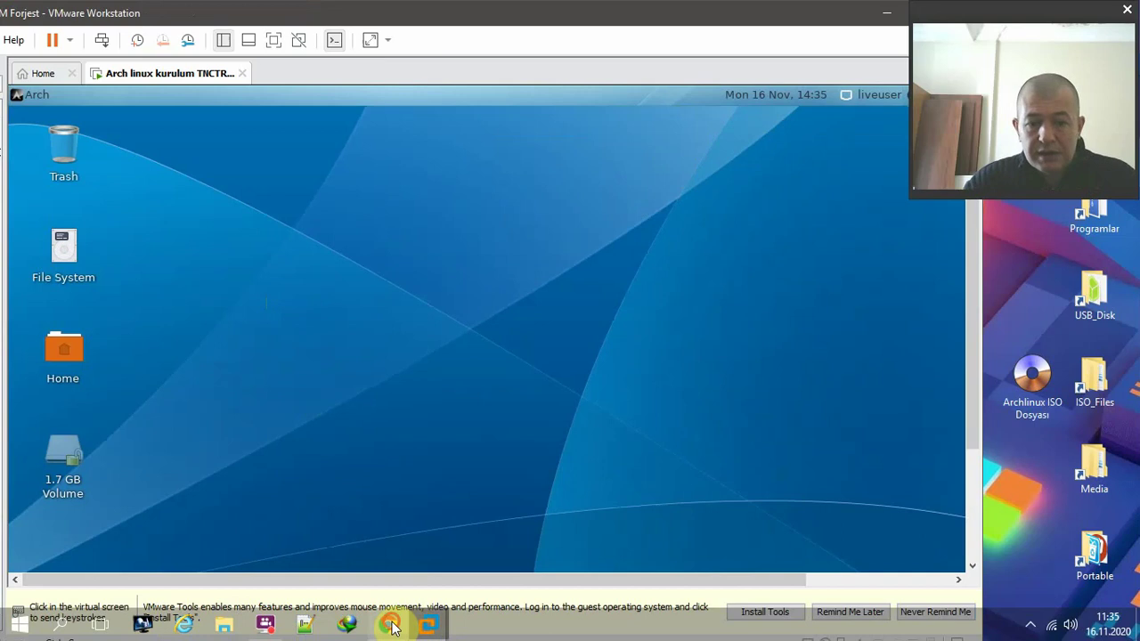
- Bring up Chrome and look over the SourceForge Calam-Arch-Installer page
click(388, 624)
click(103, 34)
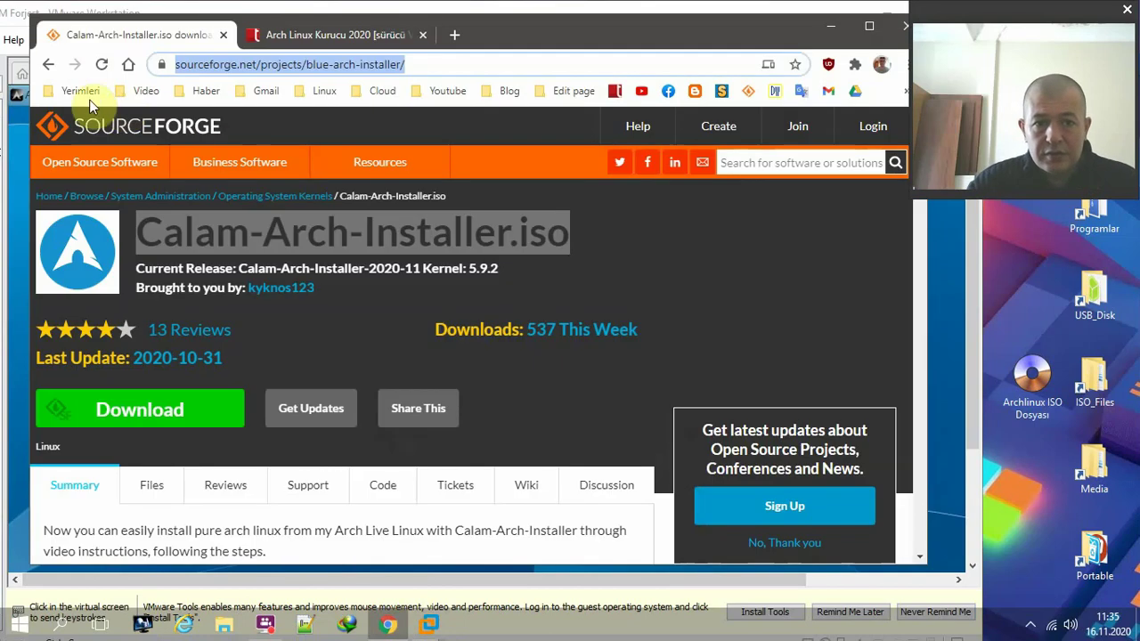
mouse_move(212, 222)
scroll(214, 224, down, 2)
scroll(213, 224, up, 2)
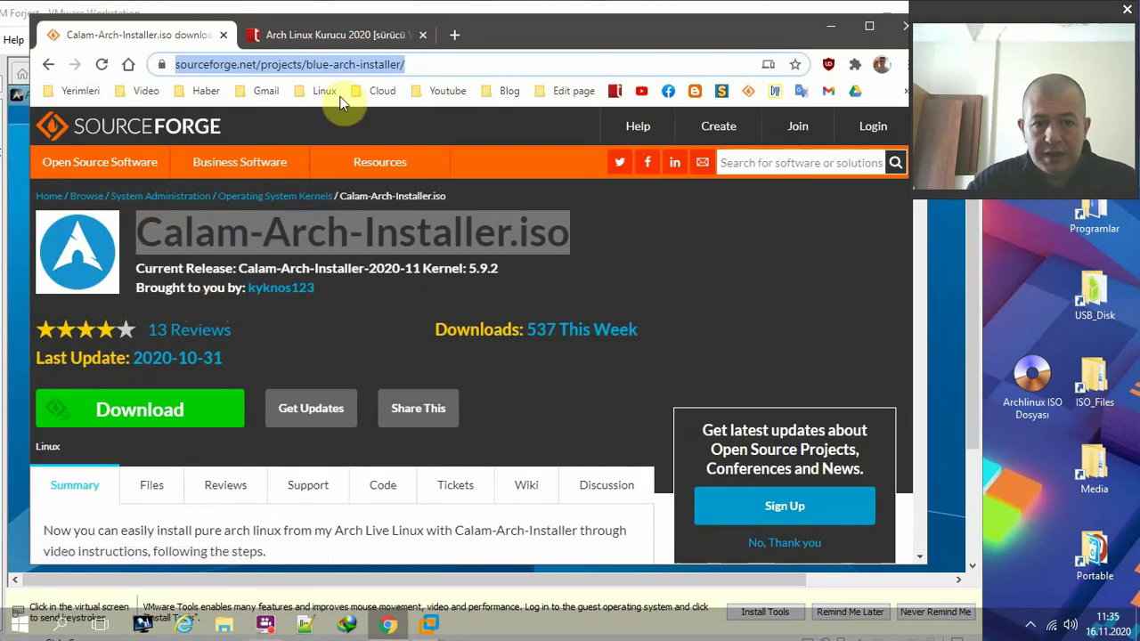
- Scroll the tnctr.com Arch Linux Kurucu 2020 post down to İNDİRME LİNKİ, then minimise Chrome
click(356, 35)
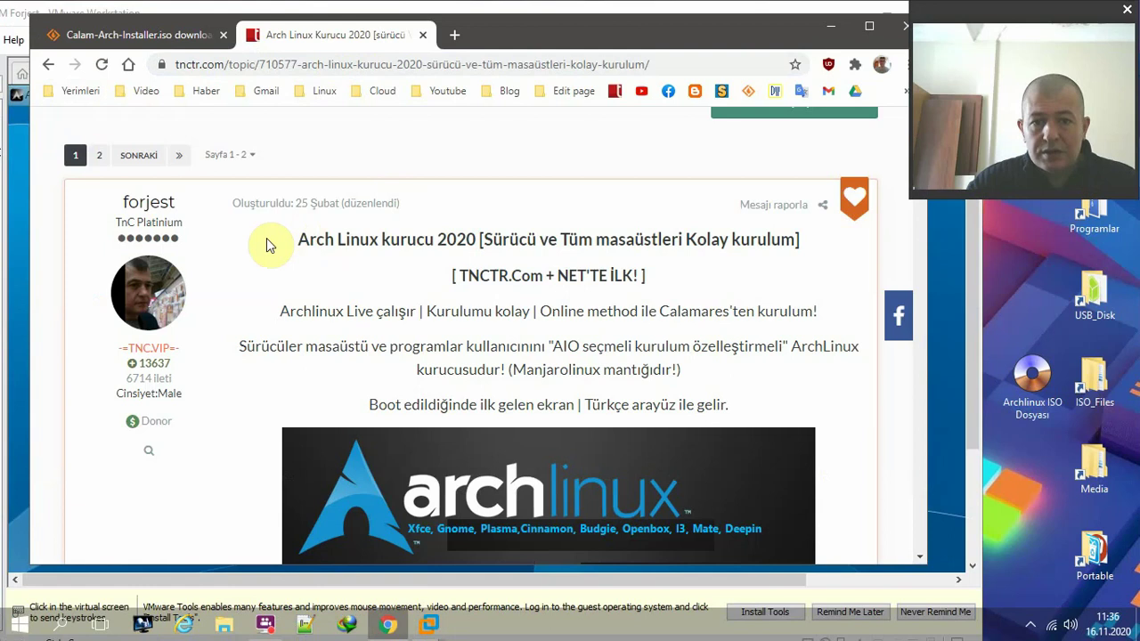
drag(266, 238, 789, 265)
click(502, 178)
scroll(458, 229, down, 2)
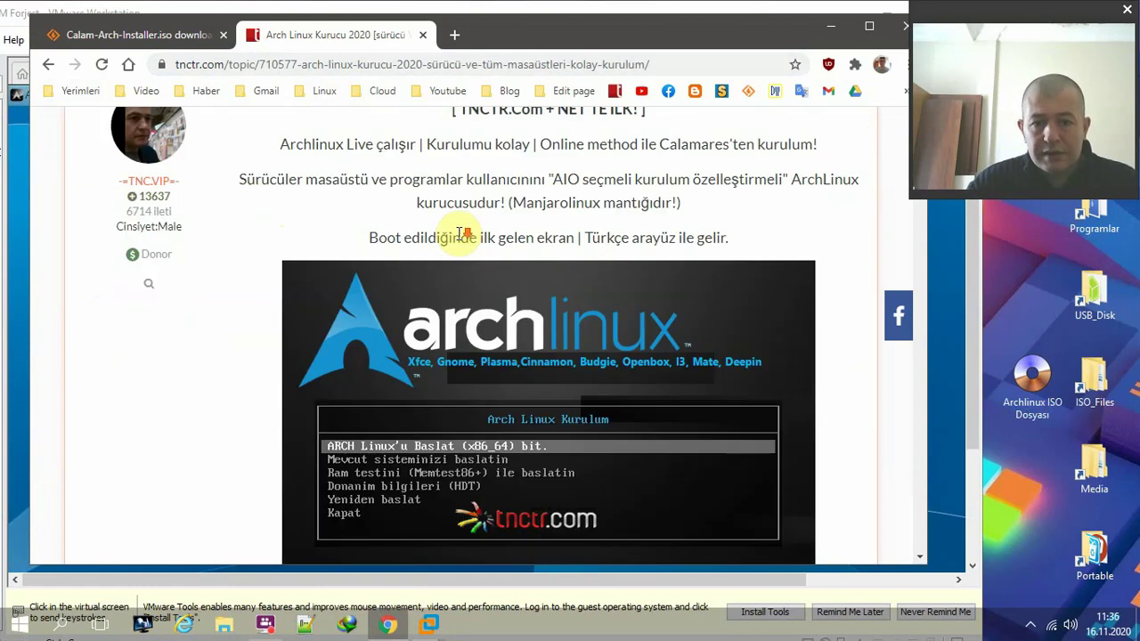
scroll(445, 289, down, 3)
scroll(267, 306, down, 4)
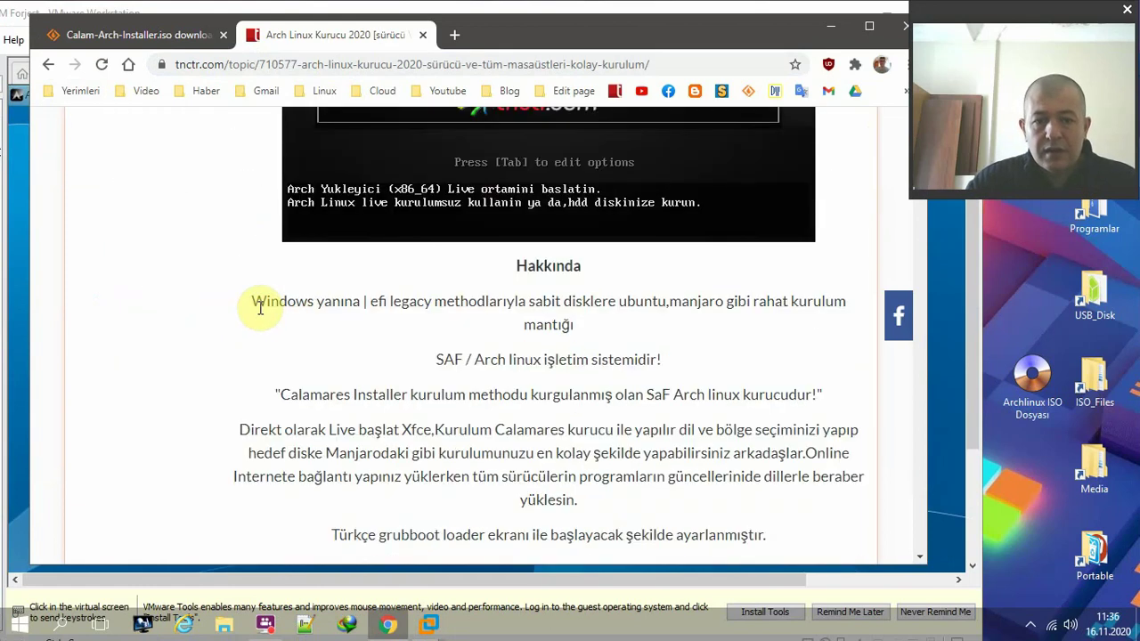
scroll(316, 286, up, 5)
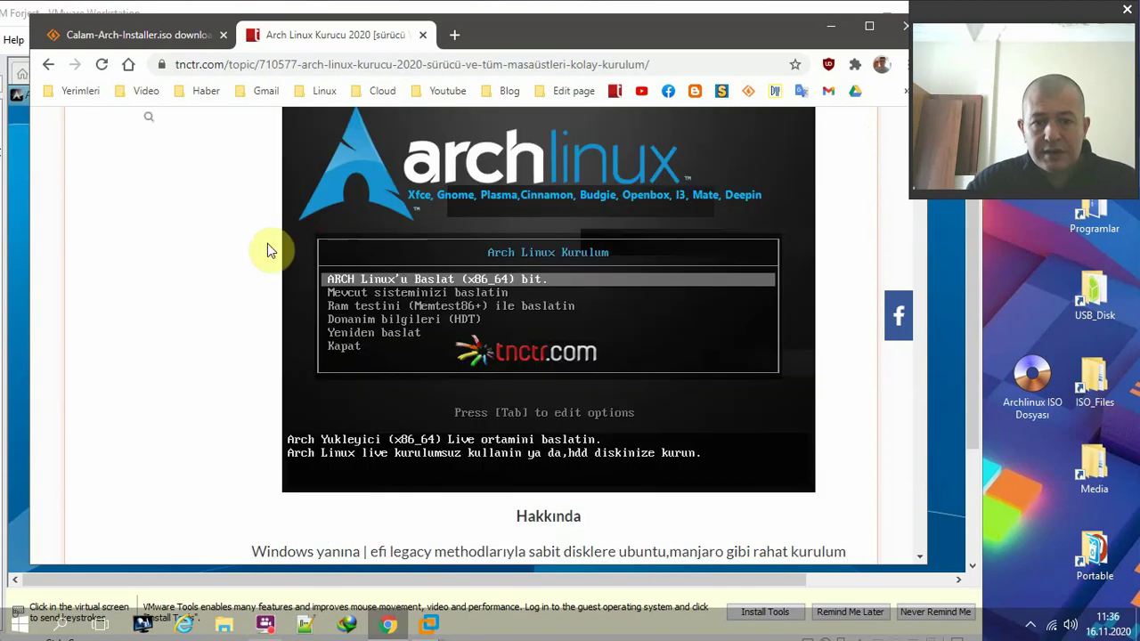
scroll(280, 229, down, 4)
scroll(267, 224, up, 4)
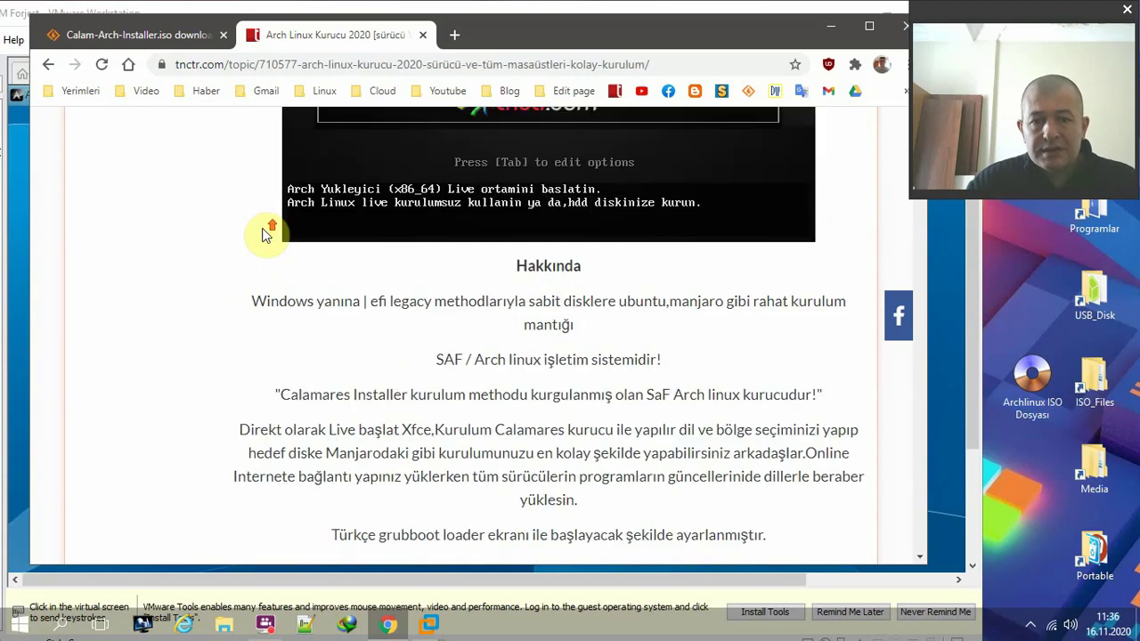
scroll(263, 234, down, 10)
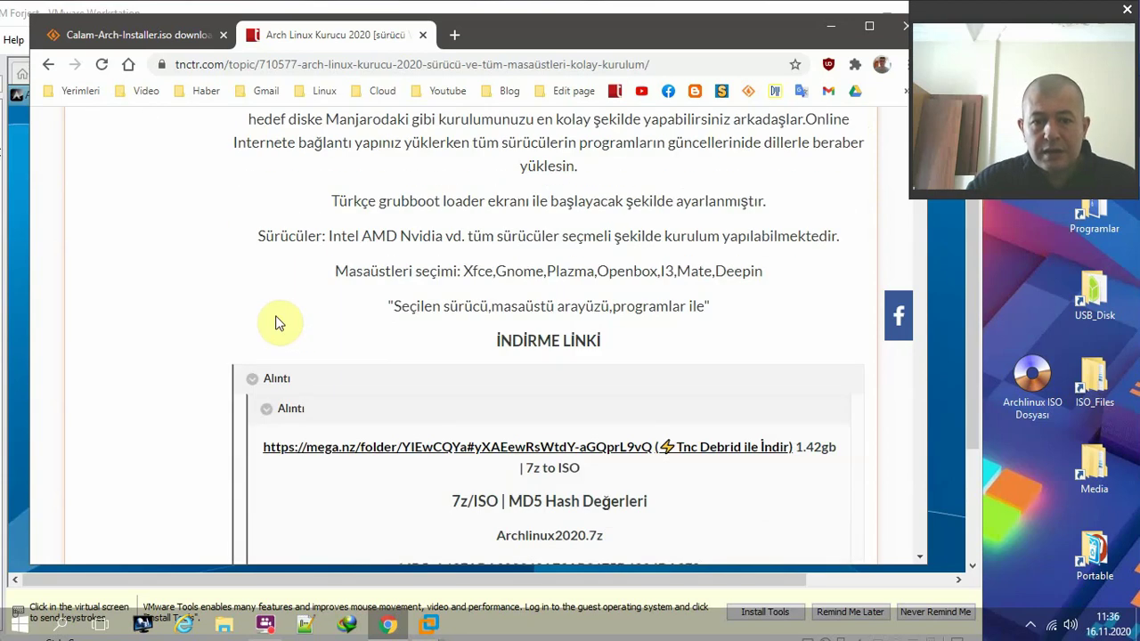
scroll(258, 323, down, 6)
scroll(189, 323, up, 8)
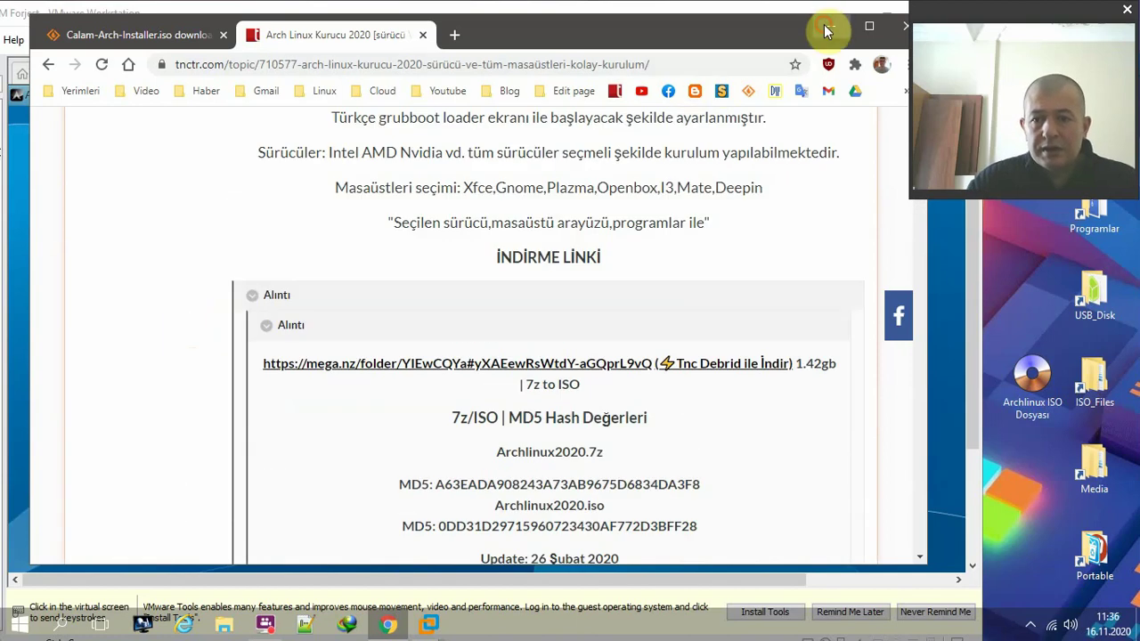
click(831, 26)
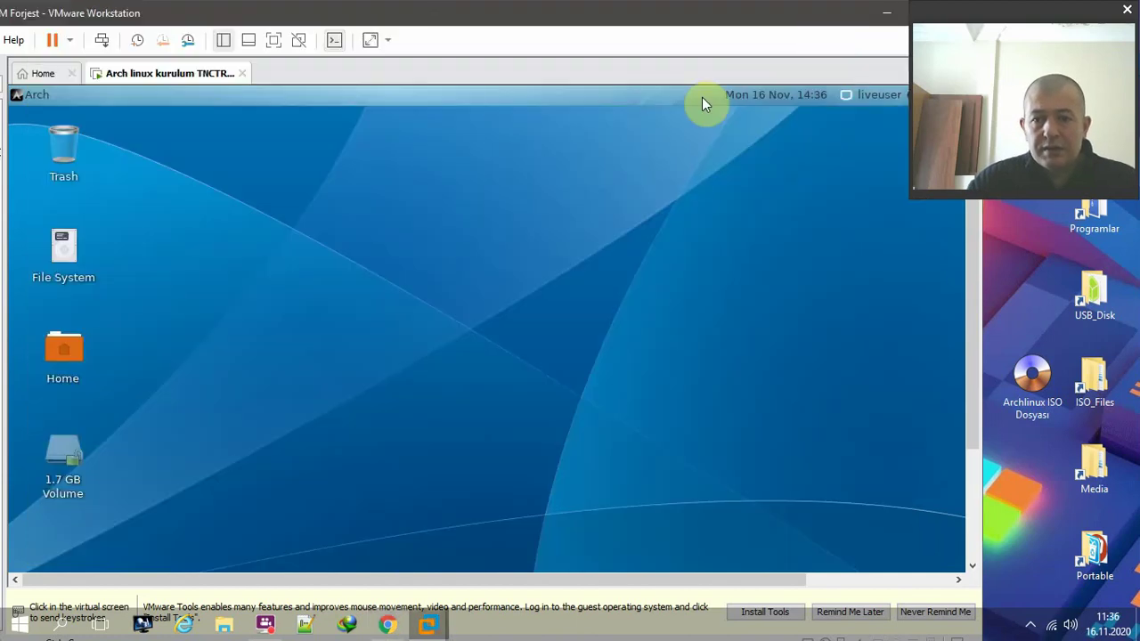
- Minimise the VMware Workstation window to reveal the Windows desktop
click(886, 14)
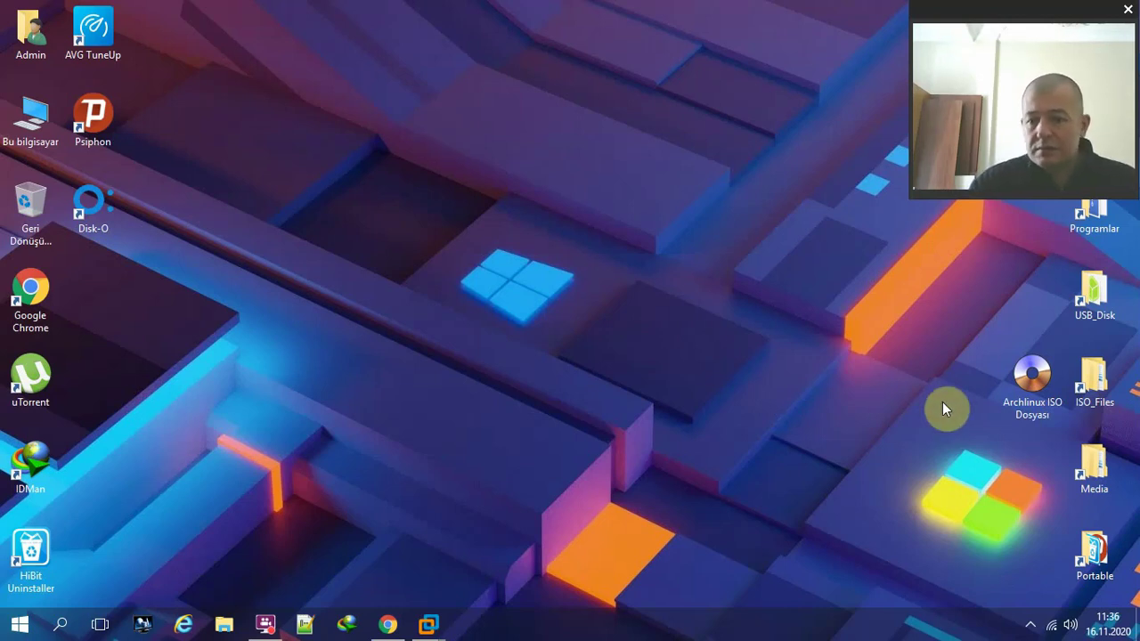
- Select the Archlinux ISO Dosyası icon on the desktop
click(1013, 395)
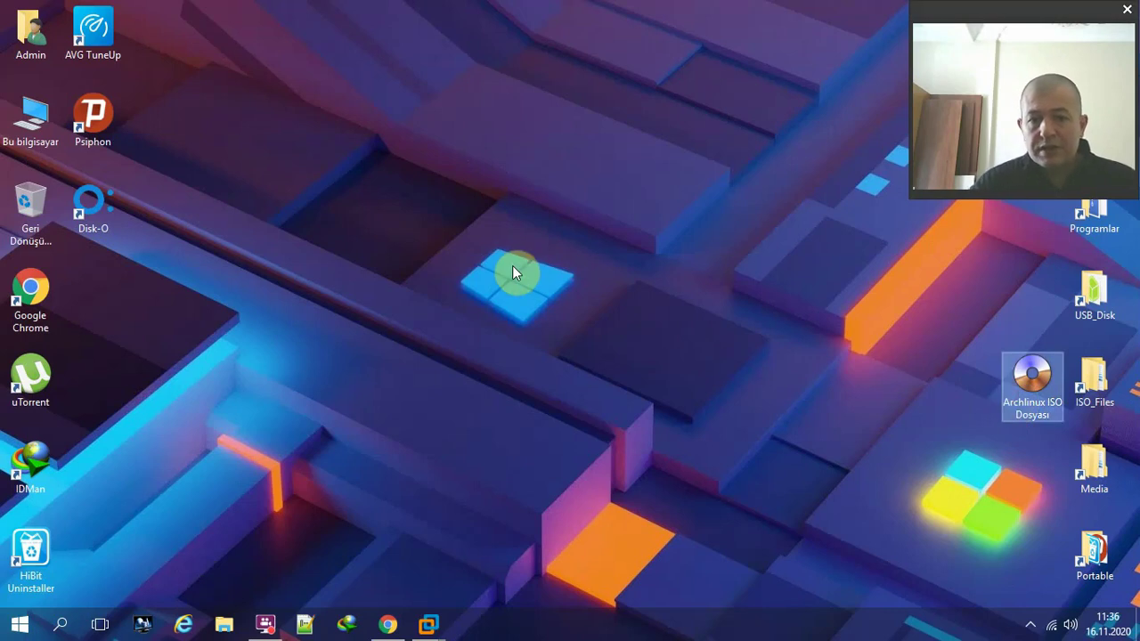